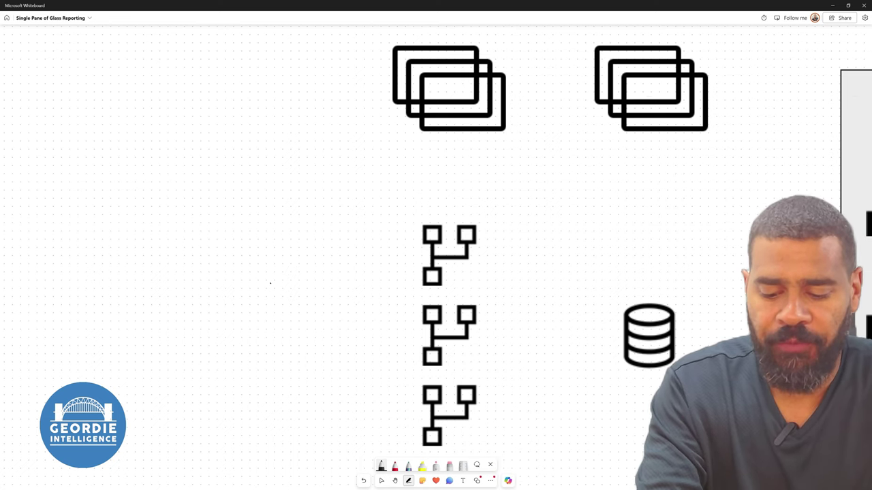
Step: Bracket the three dataflow icons in red and handwrite the tables note beside them
left_click_drag(476, 216, 370, 370)
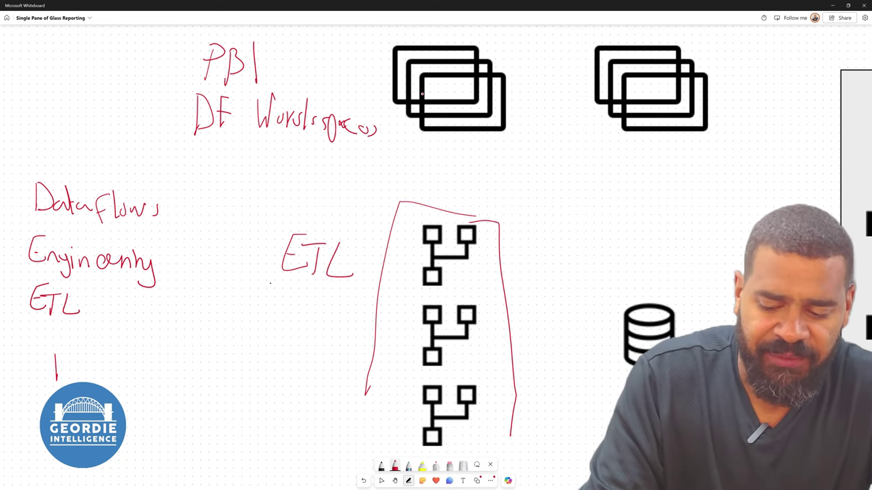
left_click_drag(79, 367, 84, 379)
left_click_drag(96, 353, 94, 380)
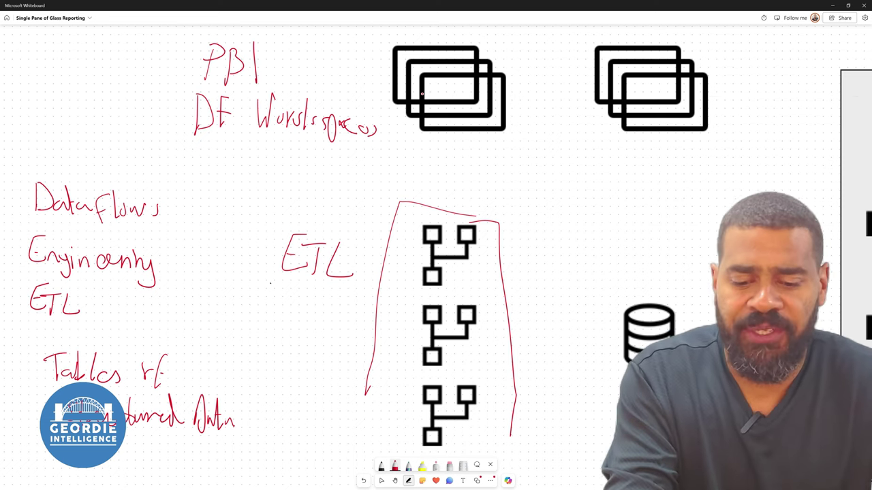
Step: Box the top dataflow icon in red and write 'Source System' above it
mouse_move(474, 282)
left_mouse_down()
mouse_move(412, 232)
mouse_move(480, 222)
mouse_move(479, 282)
left_mouse_up()
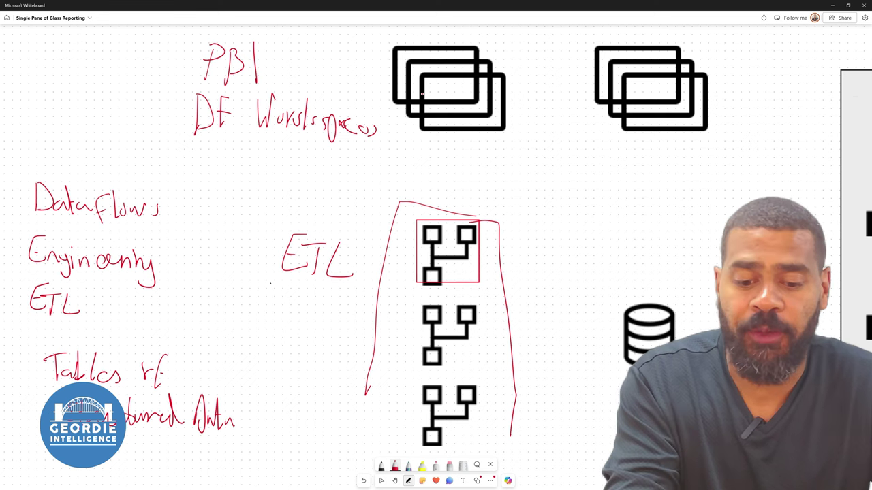
mouse_move(468, 168)
left_mouse_down()
mouse_move(460, 169)
mouse_move(476, 180)
mouse_move(508, 176)
mouse_move(538, 188)
left_mouse_up()
mouse_move(480, 195)
left_mouse_down()
mouse_move(466, 208)
mouse_move(542, 223)
left_mouse_up()
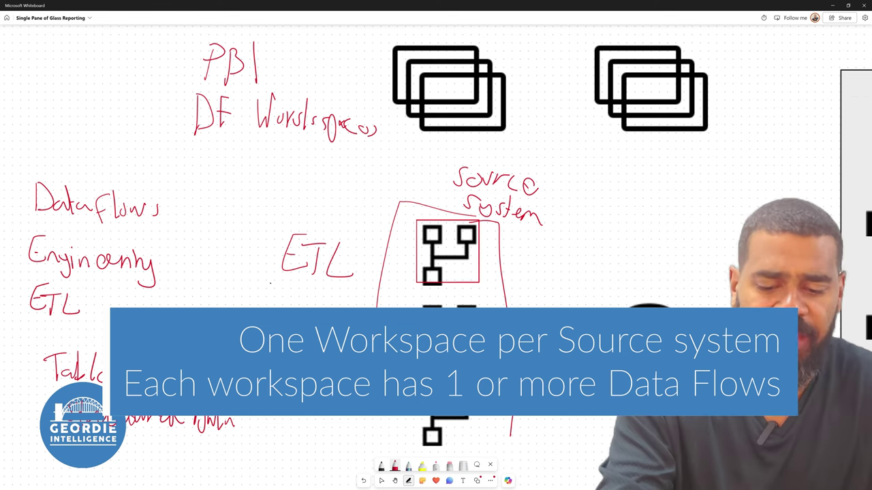
Step: Label the three dataflows SAP, AD and INTEGRAL in red ink
mouse_move(383, 260)
left_mouse_down()
mouse_move(396, 251)
mouse_move(395, 264)
mouse_move(405, 252)
mouse_move(405, 266)
left_mouse_up()
mouse_move(386, 319)
left_mouse_down()
mouse_move(378, 343)
mouse_move(397, 346)
left_mouse_up()
mouse_move(381, 333)
left_mouse_down()
mouse_move(393, 332)
mouse_move(397, 346)
left_mouse_up()
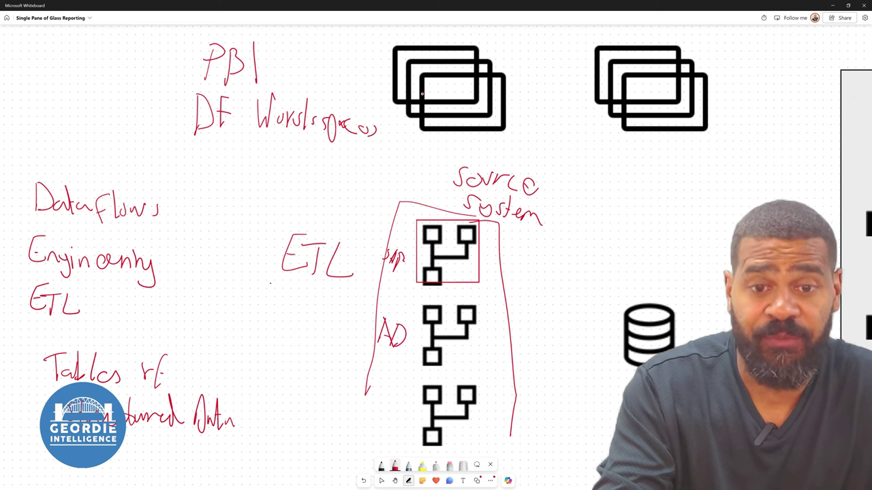
mouse_move(373, 398)
left_mouse_down()
mouse_move(370, 417)
mouse_move(383, 400)
mouse_move(389, 418)
left_mouse_up()
mouse_move(384, 400)
left_mouse_down()
mouse_move(400, 397)
mouse_move(401, 421)
mouse_move(428, 433)
left_mouse_up()
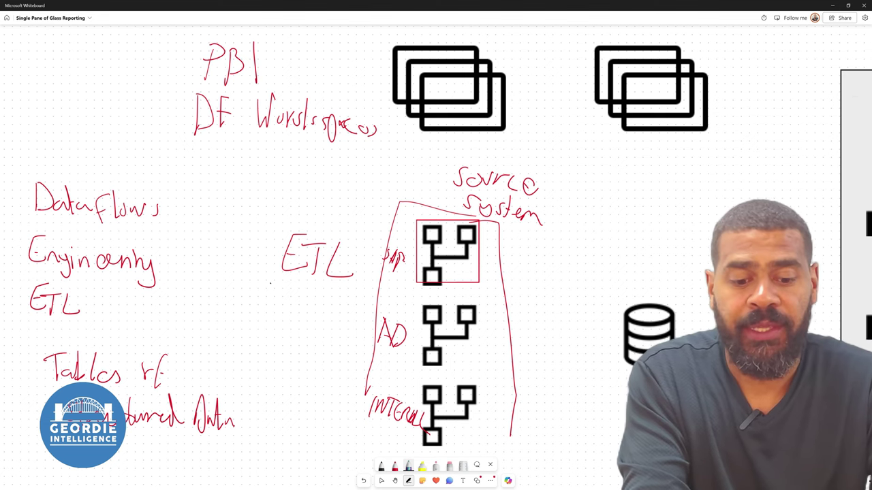
Step: Draw arrows from the SAP and AD dataflows into the database, then select them with the database
scroll(436, 259, "right", 5)
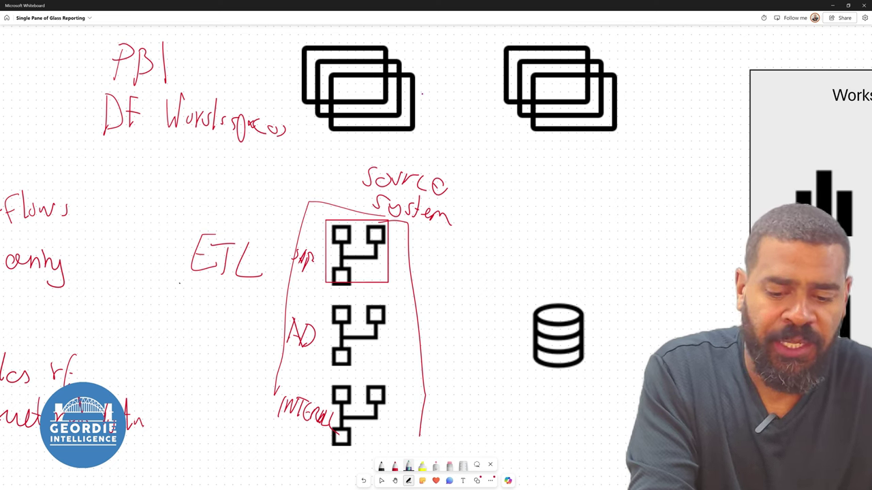
mouse_move(423, 267)
left_mouse_down()
mouse_move(474, 275)
mouse_move(522, 328)
mouse_move(516, 317)
mouse_move(501, 327)
left_mouse_up()
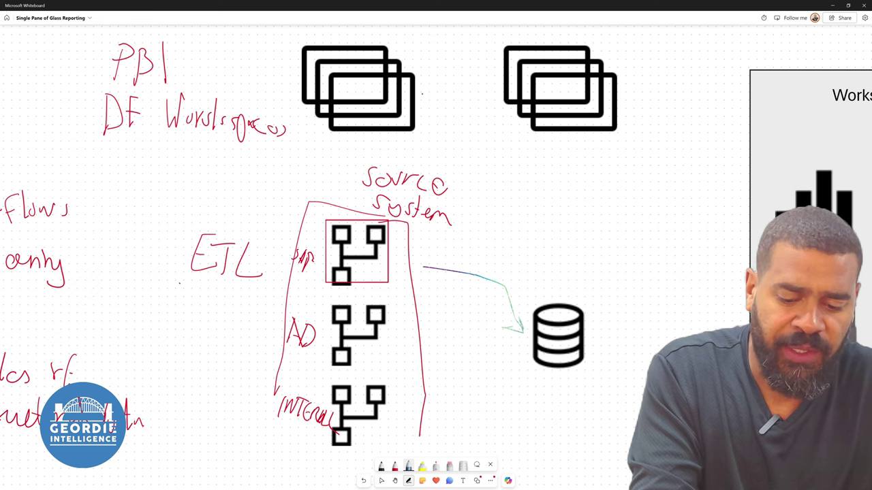
mouse_move(436, 343)
left_mouse_down()
mouse_move(523, 358)
mouse_move(496, 371)
left_mouse_up()
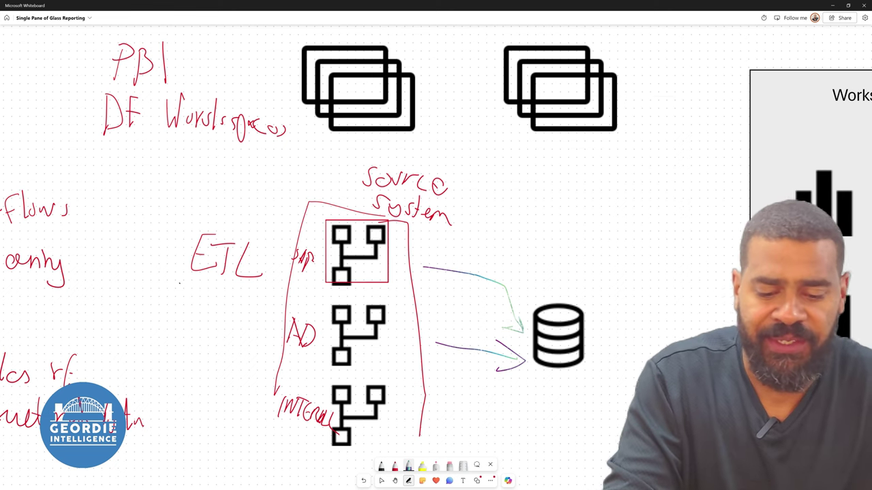
left_click_drag(421, 264, 599, 373)
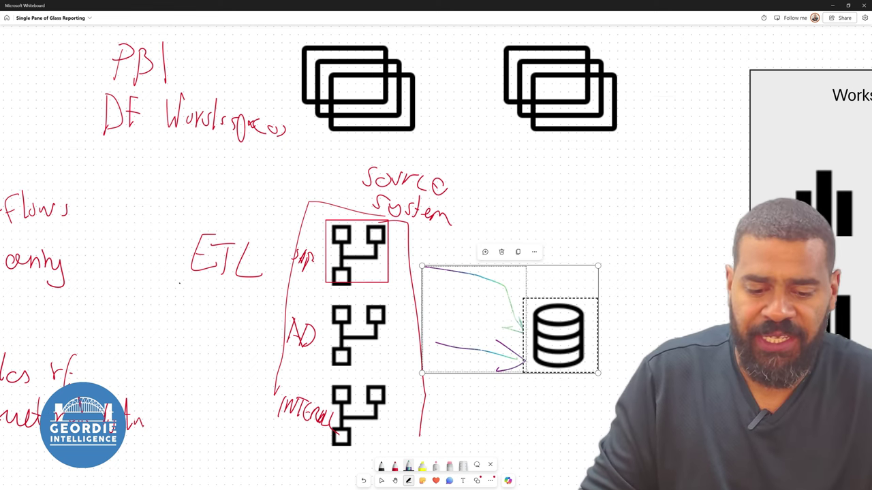
Step: Paste a copy of the database icon below the original and resize it to match
scroll(374, 280, "down", 3)
key("ctrl+v")
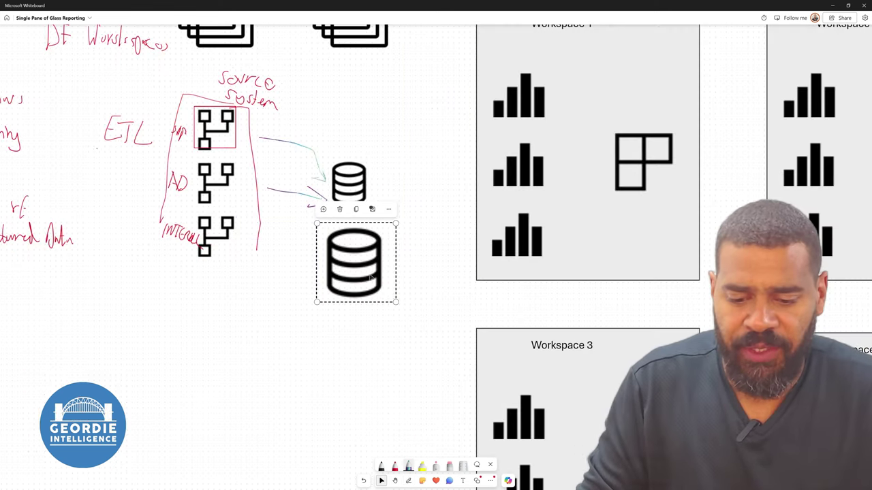
left_click_drag(395, 302, 377, 282)
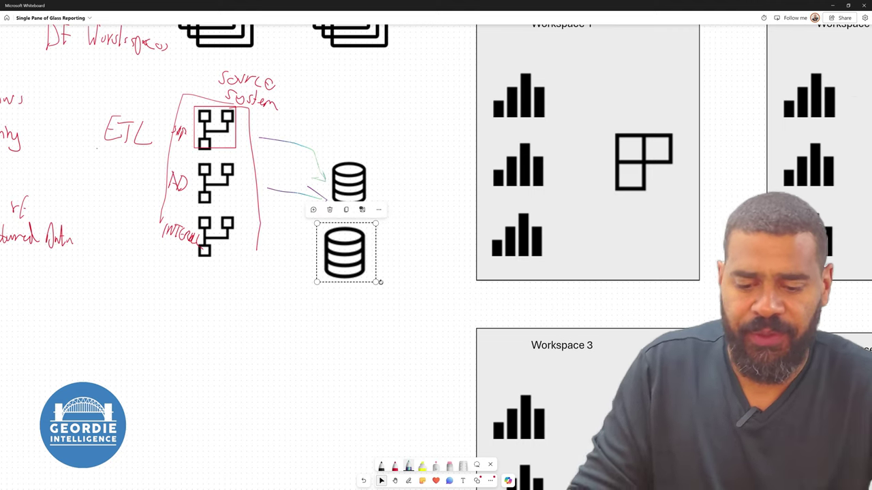
scroll(436, 249, "up", 5)
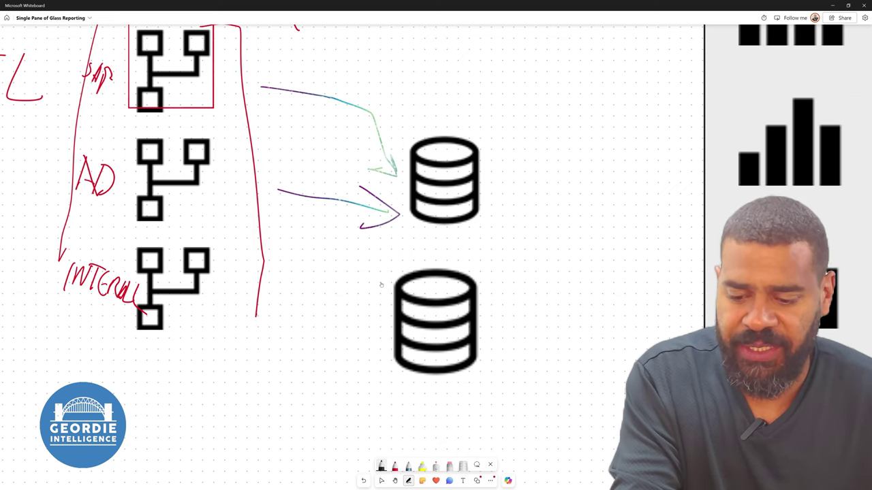
Step: Draw black arrows from the INTEGRAL and SAP dataflows into the lower database
left_click_drag(216, 291, 349, 332)
mouse_move(339, 317)
left_mouse_down()
mouse_move(377, 344)
mouse_move(348, 351)
left_mouse_up()
left_click_drag(226, 102, 372, 311)
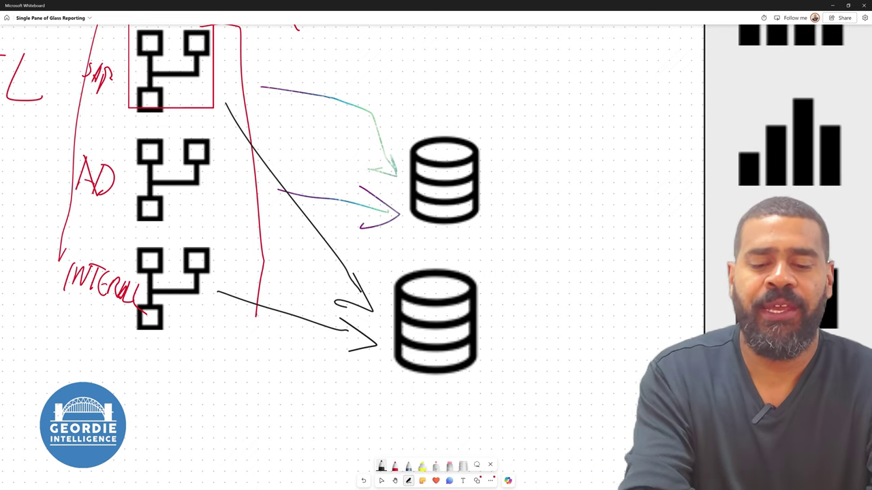
scroll(354, 259, "down", 1)
scroll(354, 259, "up", 5)
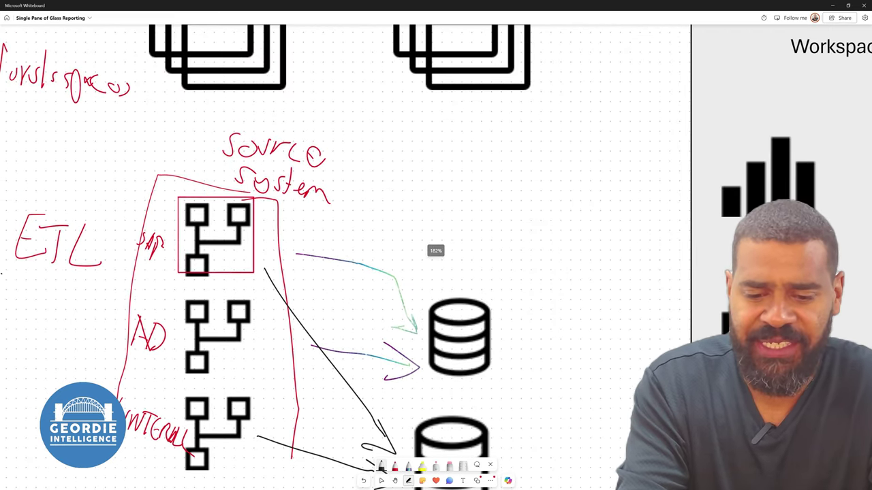
scroll(354, 259, "down", 1)
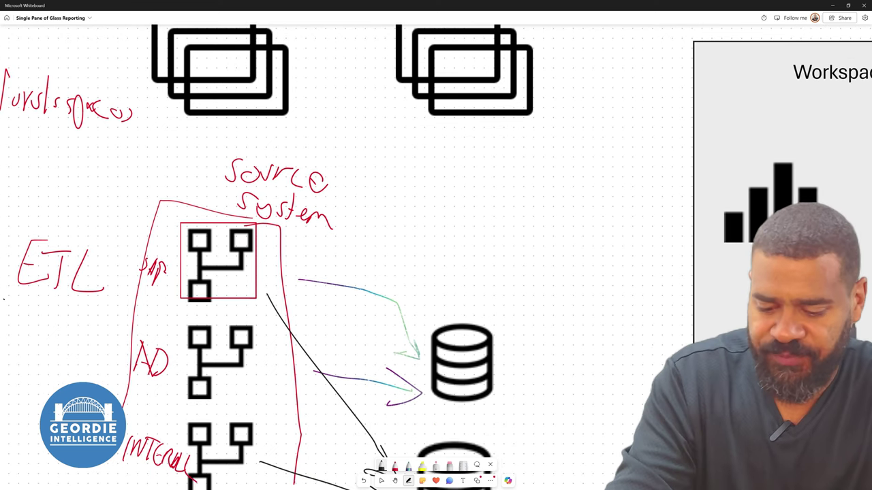
Step: Switch the pen to purple and draw two vertical divider lines beside the databases
left_click(381, 468)
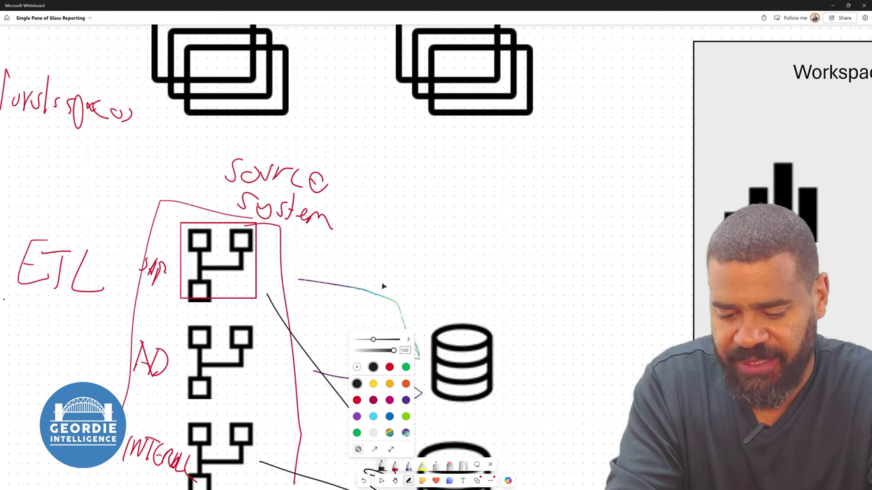
left_click(356, 416)
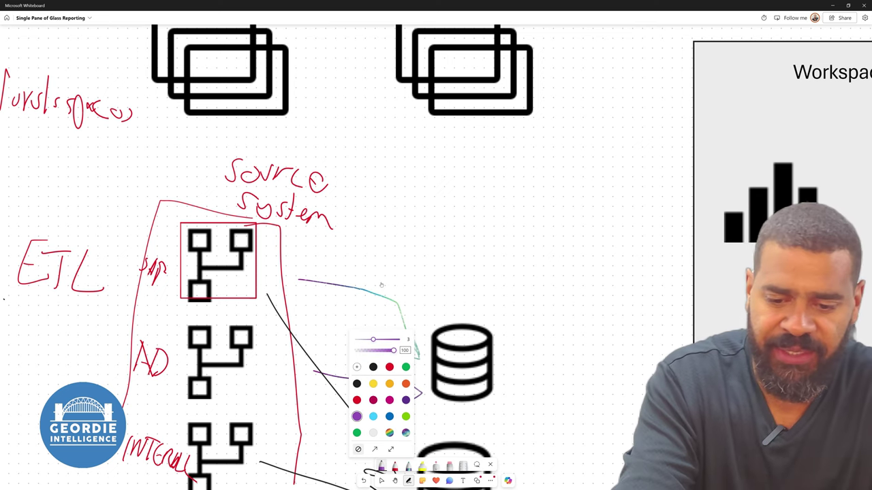
left_click_drag(370, 30, 385, 266)
left_click_drag(596, 33, 598, 408)
Step: Write 'SPoG' between the purple lines and touch up the end of the left line
mouse_move(414, 135)
left_mouse_down()
mouse_move(392, 168)
mouse_move(436, 140)
mouse_move(448, 172)
mouse_move(445, 153)
left_mouse_up()
left_click_drag(461, 160, 459, 160)
left_click_drag(494, 140, 487, 164)
left_click_drag(378, 250, 378, 265)
left_click_drag(376, 235, 376, 267)
left_click(381, 480)
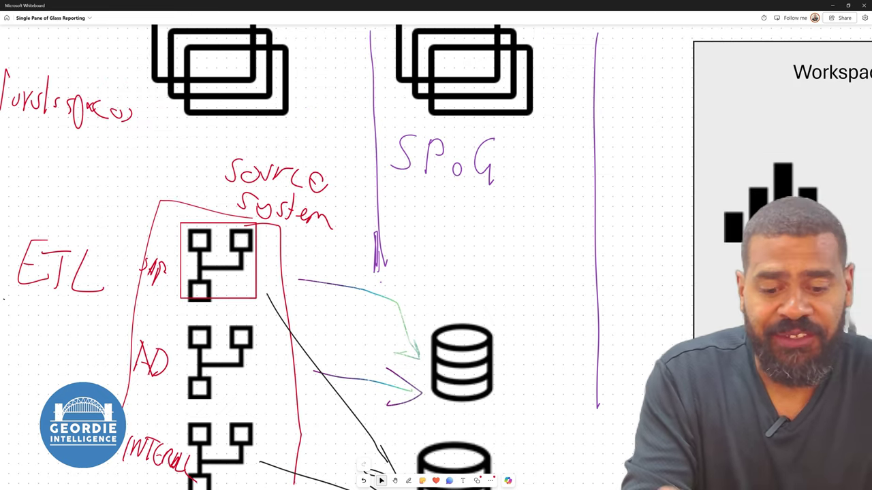
Step: Extend both purple divider lines further down past the lower database
scroll(313, 259, "down", 8)
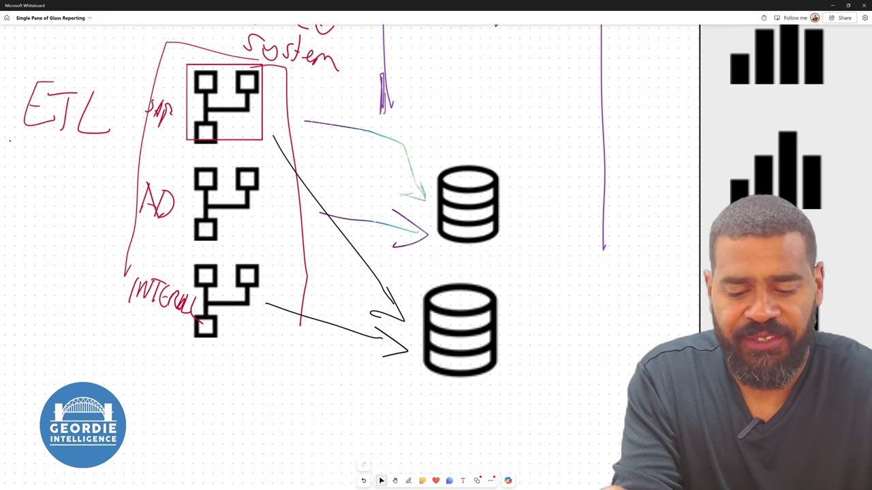
scroll(436, 164, "up", 1)
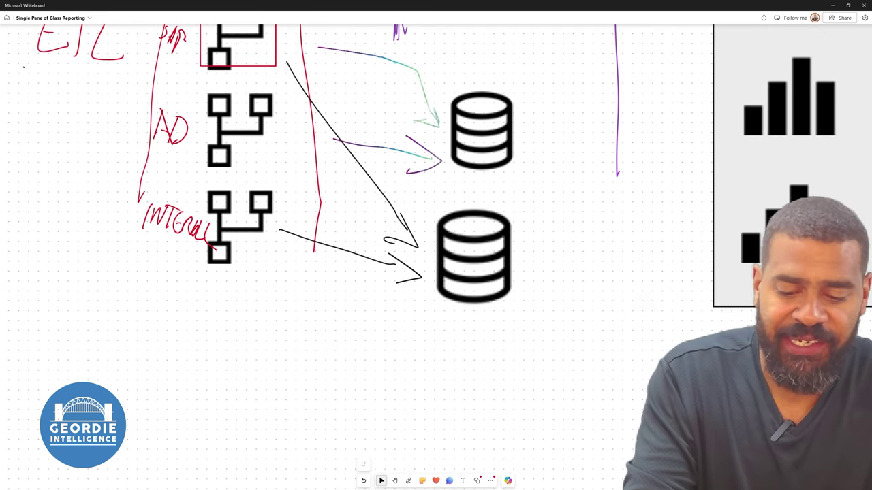
left_click_drag(399, 28, 373, 371)
left_click_drag(618, 170, 610, 448)
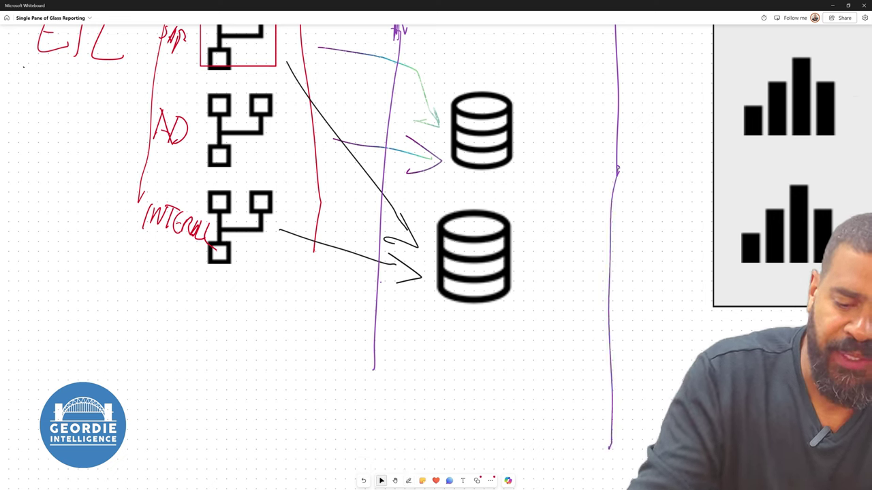
mouse_move(412, 339)
left_mouse_down()
mouse_move(413, 359)
mouse_move(388, 369)
mouse_move(419, 372)
mouse_move(445, 357)
mouse_move(458, 371)
mouse_move(470, 350)
mouse_move(501, 350)
left_mouse_up()
Step: Handwrite 'SEMANTIC DATA LAYER' in purple beneath the lower database
mouse_move(506, 348)
left_mouse_down()
mouse_move(505, 378)
mouse_move(532, 371)
left_mouse_up()
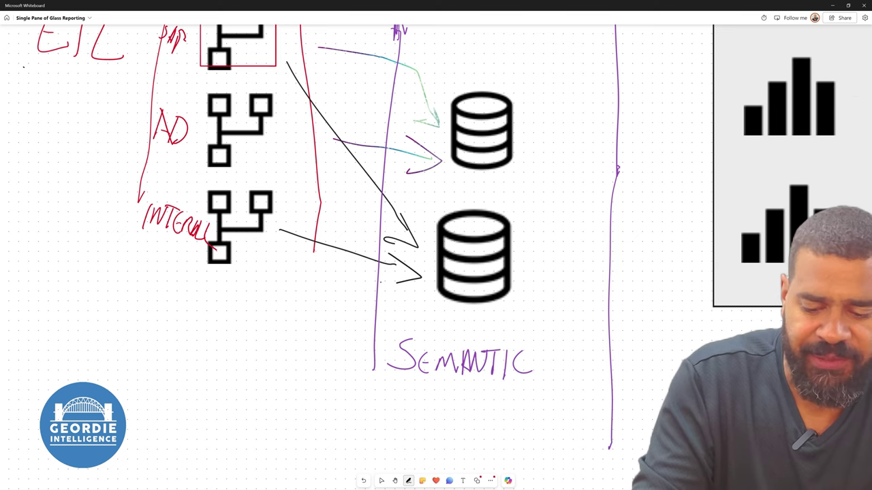
left_click_drag(408, 388, 405, 417)
mouse_move(408, 387)
left_mouse_down()
mouse_move(406, 417)
mouse_move(432, 387)
left_mouse_up()
left_click_drag(432, 387, 439, 411)
mouse_move(452, 400)
left_mouse_down()
mouse_move(451, 421)
mouse_move(458, 390)
left_mouse_up()
mouse_move(458, 417)
left_mouse_down()
mouse_move(467, 390)
mouse_move(477, 419)
mouse_move(530, 425)
left_mouse_up()
mouse_move(531, 399)
left_mouse_down()
mouse_move(531, 427)
mouse_move(538, 399)
left_mouse_up()
mouse_move(538, 399)
left_mouse_down()
mouse_move(542, 428)
mouse_move(553, 418)
left_mouse_up()
mouse_move(561, 406)
left_mouse_down()
mouse_move(539, 440)
mouse_move(570, 432)
mouse_move(582, 411)
left_mouse_up()
key("Escape")
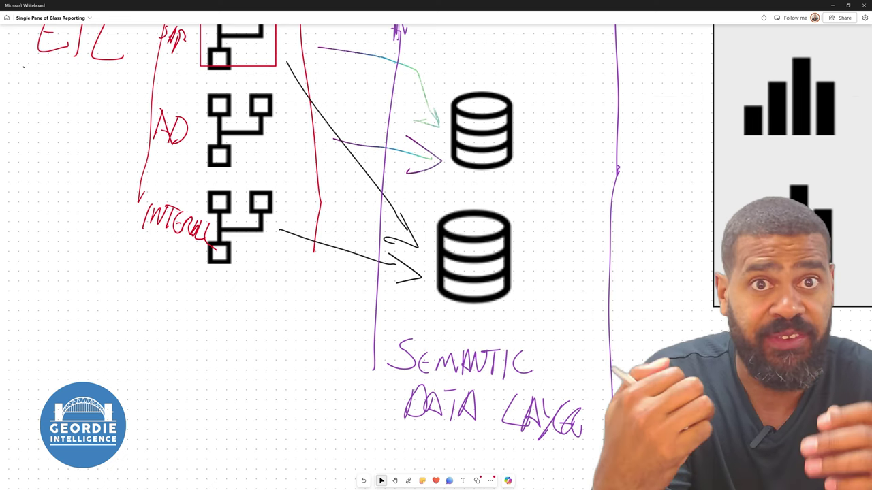
scroll(401, 259, "down", 2)
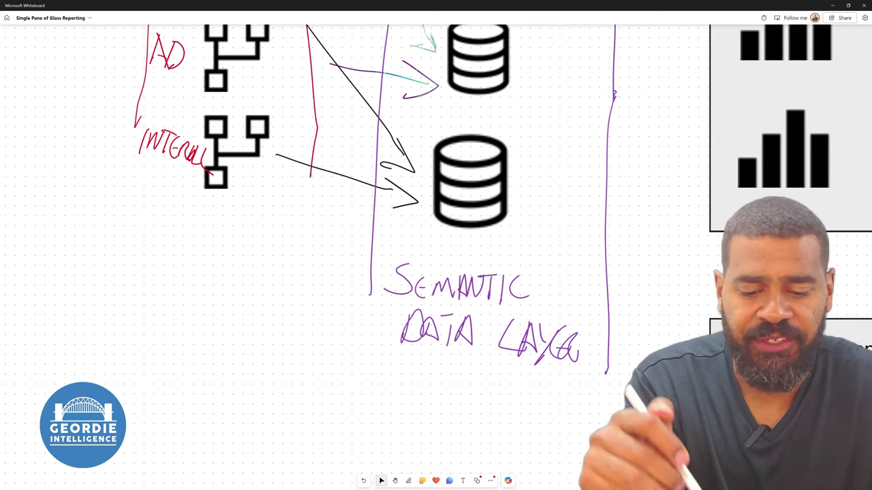
Step: Write 'TABLES' in purple below DATA LAYER, followed by a plus sign
left_click_drag(385, 374, 385, 400)
mouse_move(377, 376)
left_mouse_down()
mouse_move(392, 376)
mouse_move(402, 399)
mouse_move(446, 408)
left_mouse_up()
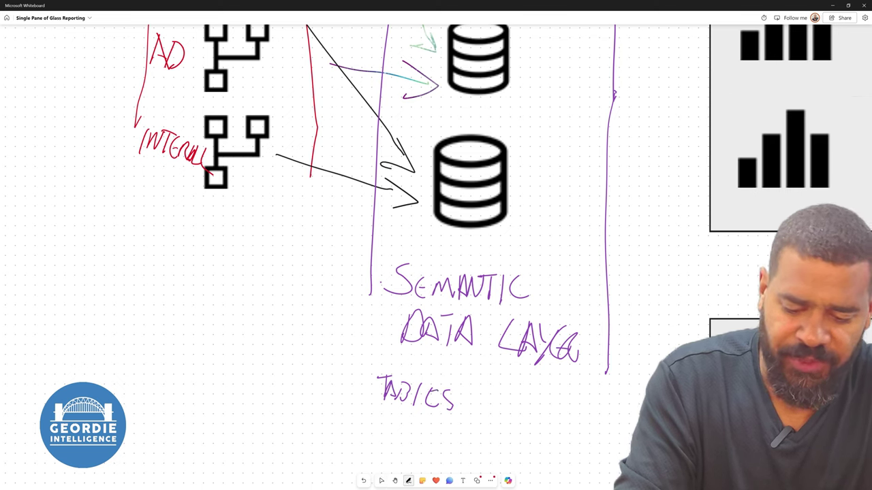
left_click(382, 480)
left_click(408, 480)
left_click(381, 480)
left_click(416, 394)
left_click(408, 480)
left_click_drag(384, 421, 384, 432)
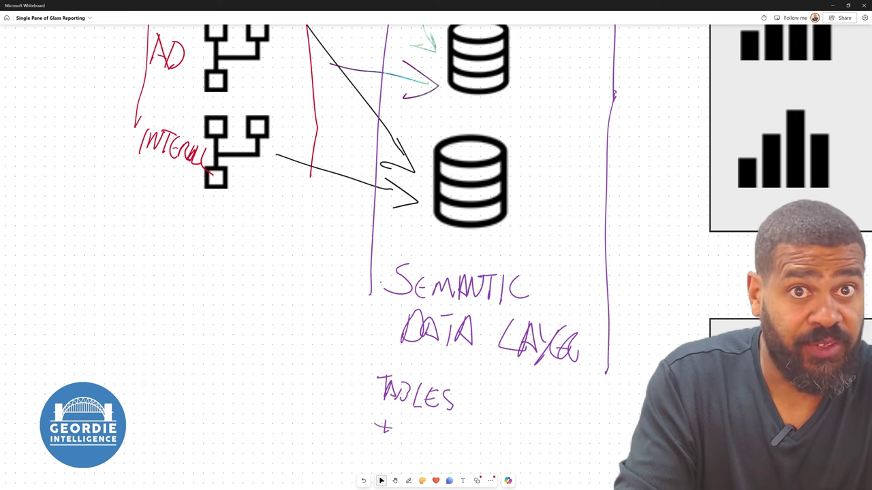
Step: Pan the board up and write 'Relationships' after the plus sign
left_click(395, 480)
left_click_drag(436, 306, 439, 164)
left_click(381, 480)
left_click(408, 480)
mouse_move(406, 286)
left_mouse_down()
mouse_move(407, 304)
mouse_move(434, 296)
mouse_move(443, 305)
mouse_move(469, 304)
left_mouse_up()
left_click_drag(471, 300, 484, 308)
left_click_drag(488, 279, 505, 318)
left_click_drag(514, 299, 519, 310)
Step: Add '+ measures' below Relationships, then another plus sign beneath it
left_click_drag(382, 312, 383, 331)
left_click_drag(376, 326, 390, 324)
left_click_drag(391, 324, 424, 334)
left_click_drag(425, 330, 492, 348)
left_click_drag(372, 352, 370, 368)
mouse_move(362, 360)
left_mouse_down()
mouse_move(379, 358)
mouse_move(408, 396)
left_mouse_up()
key("Escape")
Step: Write 'CONTEXT' after the last plus sign and double-underline it
left_click_drag(417, 360, 416, 362)
left_click_drag(430, 395, 441, 394)
mouse_move(446, 368)
left_mouse_down()
mouse_move(449, 393)
mouse_move(463, 370)
left_mouse_up()
mouse_move(452, 369)
left_mouse_down()
mouse_move(455, 395)
mouse_move(469, 396)
mouse_move(463, 384)
left_mouse_up()
mouse_move(474, 371)
left_mouse_down()
mouse_move(495, 403)
mouse_move(471, 402)
left_mouse_up()
left_click_drag(494, 369, 495, 409)
left_click_drag(485, 372, 508, 369)
key("Escape")
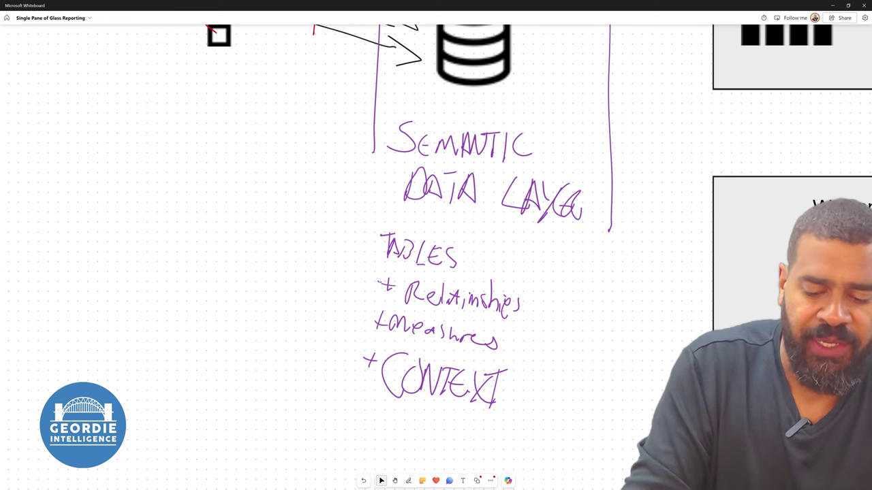
mouse_move(379, 420)
left_mouse_down()
mouse_move(493, 417)
mouse_move(493, 425)
left_mouse_up()
key("Escape")
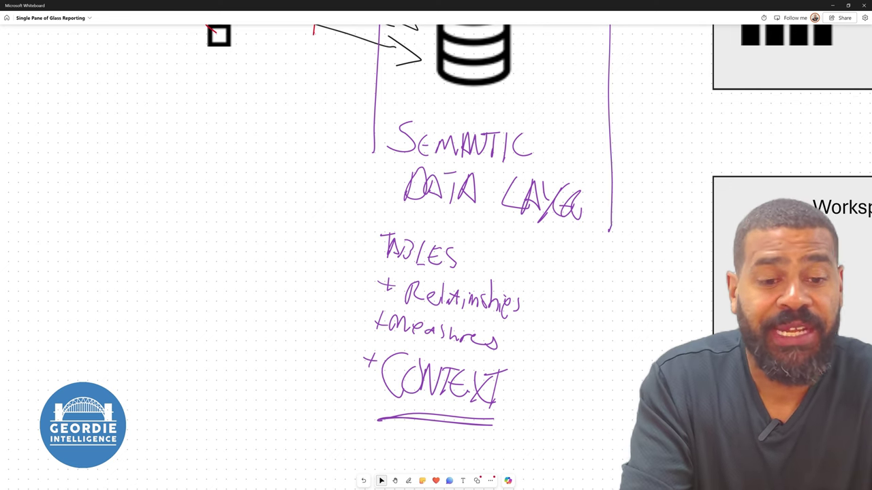
Step: Zoom out from 133% to 77% to show all notes and Workspaces 1 to 4
scroll(436, 251, "down", 5)
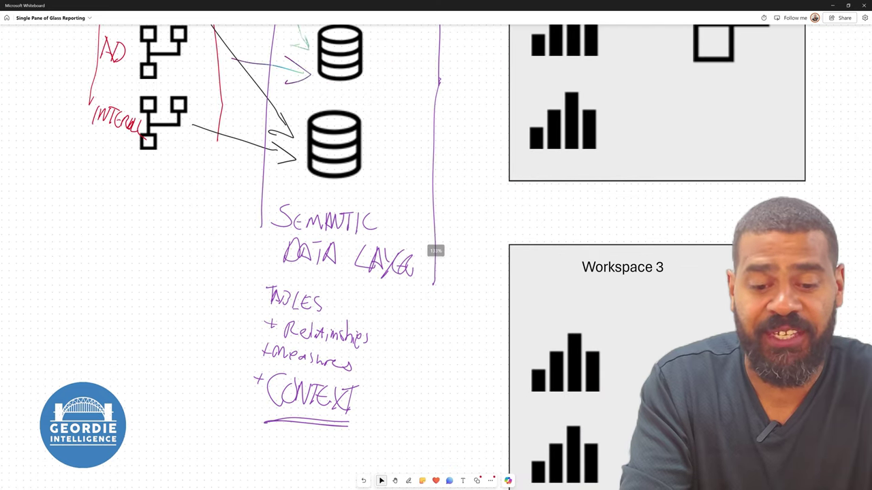
scroll(436, 251, "down", 5)
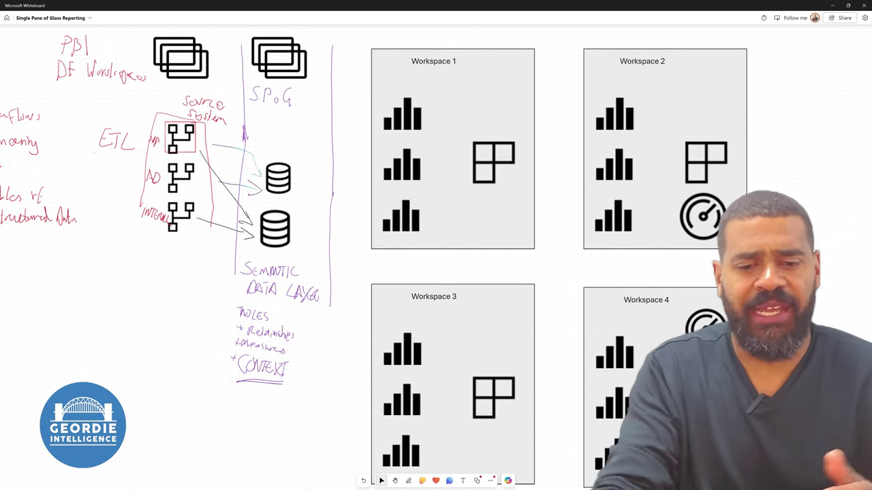
left_click(290, 291)
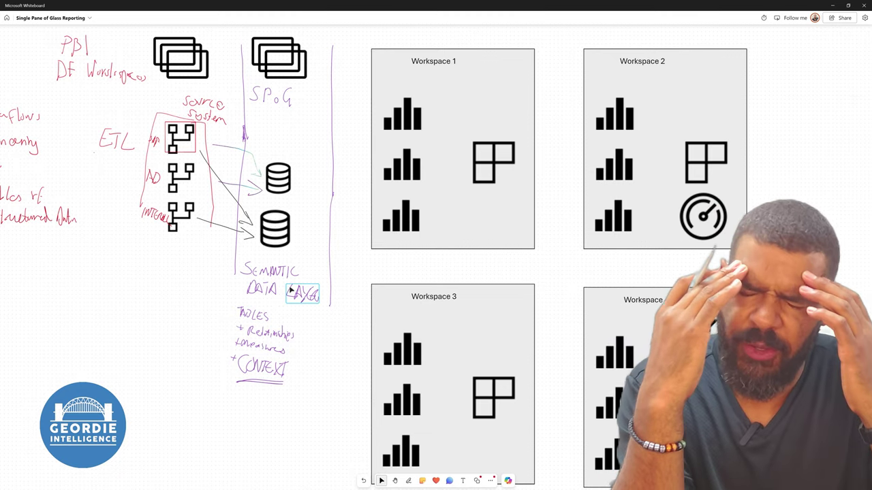
left_click(197, 253)
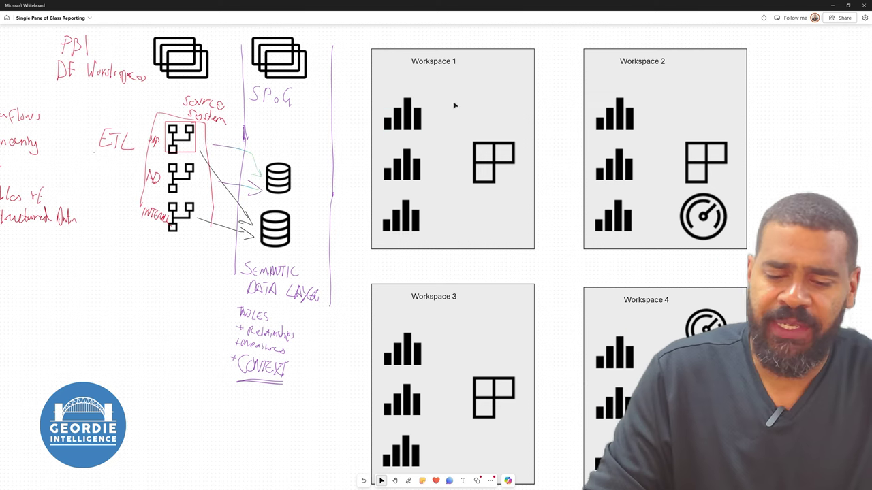
left_click(434, 61)
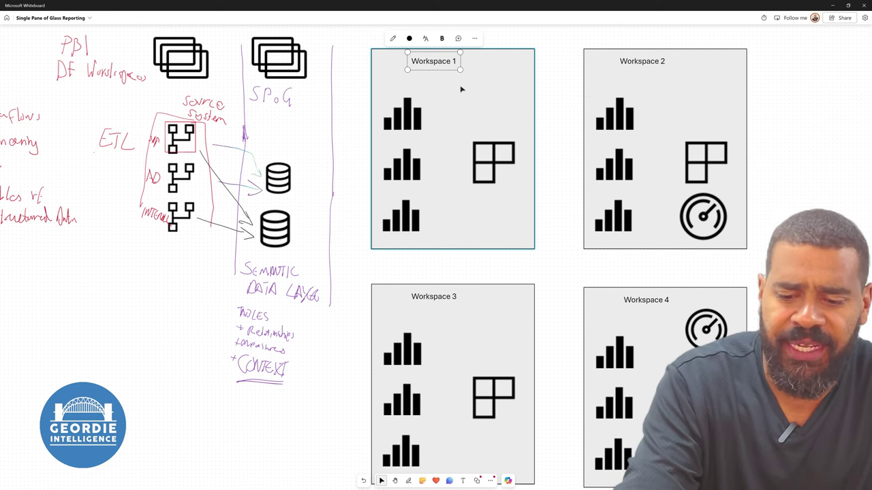
Step: Draw three purple arrows into Workspace 1: from each database and from below the notes
left_click_drag(295, 176, 345, 145)
mouse_move(298, 230)
left_mouse_down()
mouse_move(356, 153)
mouse_move(370, 162)
left_mouse_up()
left_click_drag(371, 162, 353, 170)
key("Escape")
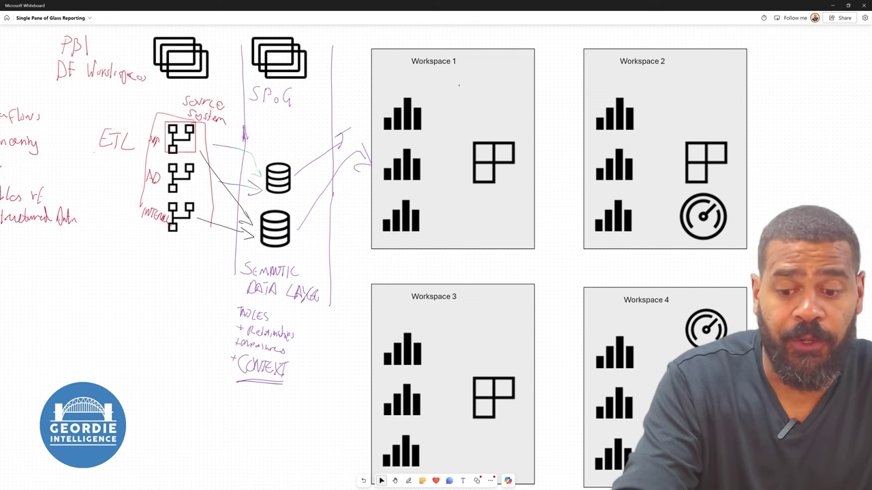
mouse_move(249, 434)
left_mouse_down()
mouse_move(338, 336)
mouse_move(365, 225)
left_mouse_up()
mouse_move(345, 227)
left_mouse_down()
mouse_move(366, 222)
mouse_move(369, 242)
left_mouse_up()
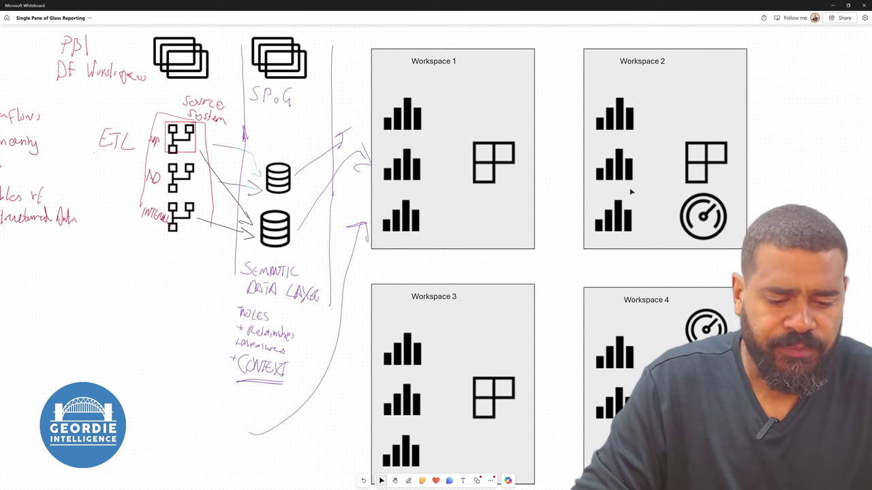
Step: Copy Workspace 2's gauge icon, shrink it, and place it under Workspace 1's grid icon
left_click(702, 217)
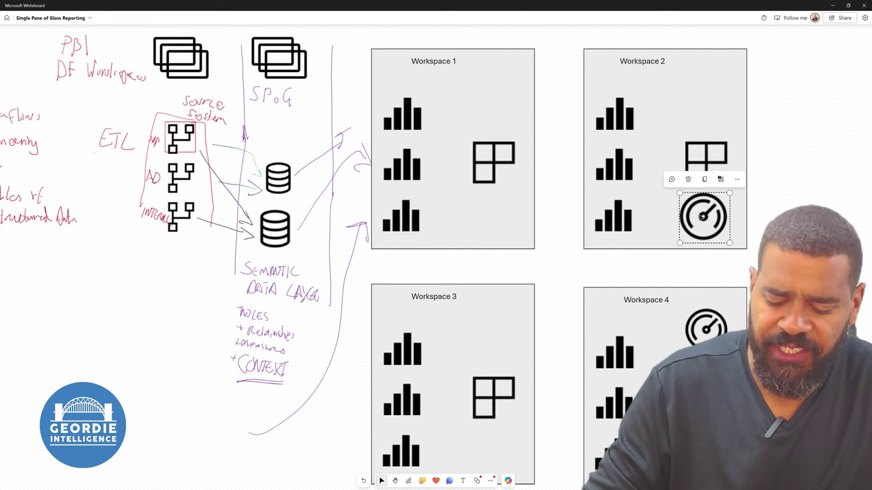
key("ctrl+v")
scroll(703, 217, "up", 2)
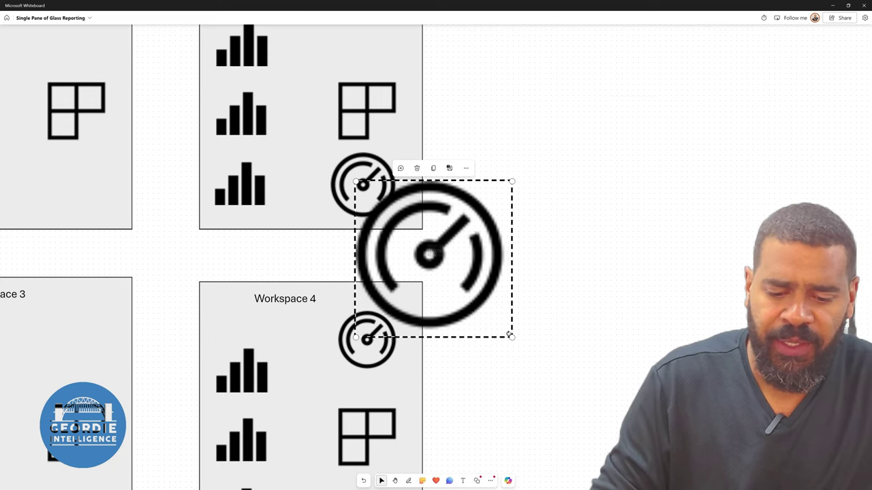
left_click_drag(509, 335, 102, 204)
mouse_move(108, 243)
left_mouse_down()
mouse_move(307, 288)
mouse_move(290, 272)
mouse_move(253, 262)
left_mouse_up()
scroll(253, 262, "left", 5)
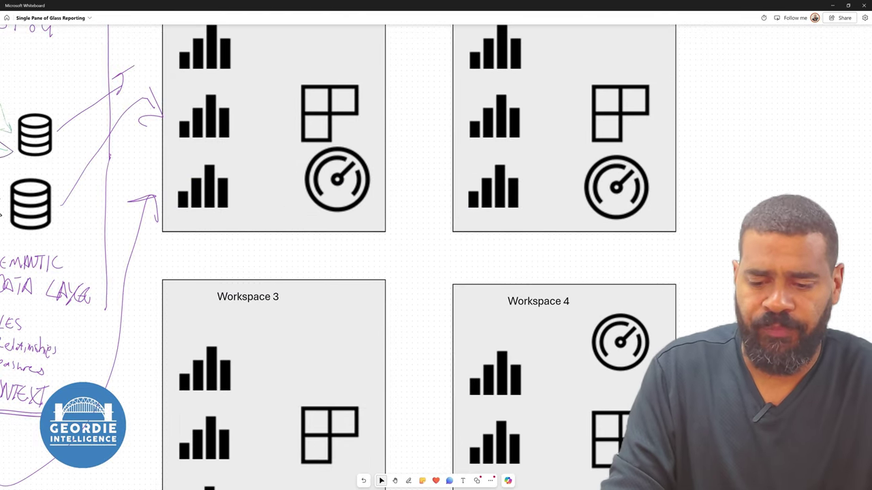
scroll(436, 250, "down", 3)
scroll(436, 250, "left", 3)
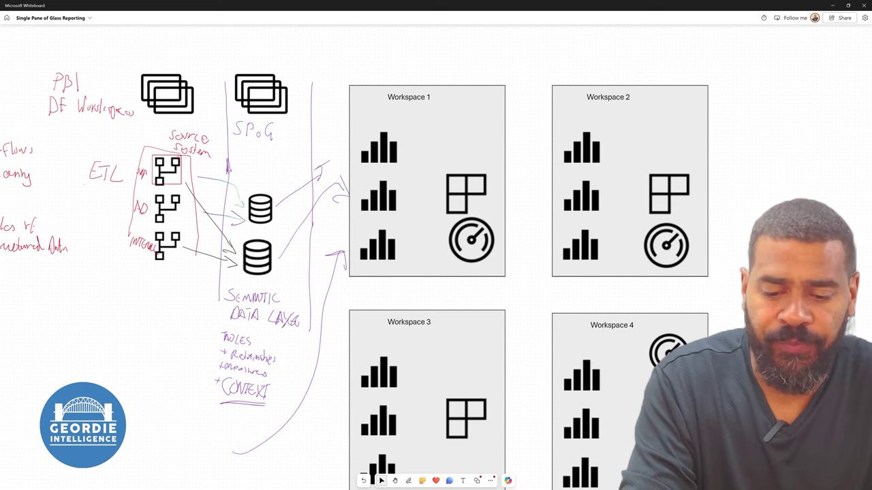
Step: Sketch rough purple pen arrows from Workspace 1's bar charts toward the gauge
left_click(408, 481)
mouse_move(406, 171)
left_mouse_down()
mouse_move(443, 233)
mouse_move(436, 254)
left_mouse_up()
left_click_drag(397, 211, 441, 233)
left_click_drag(406, 257, 444, 253)
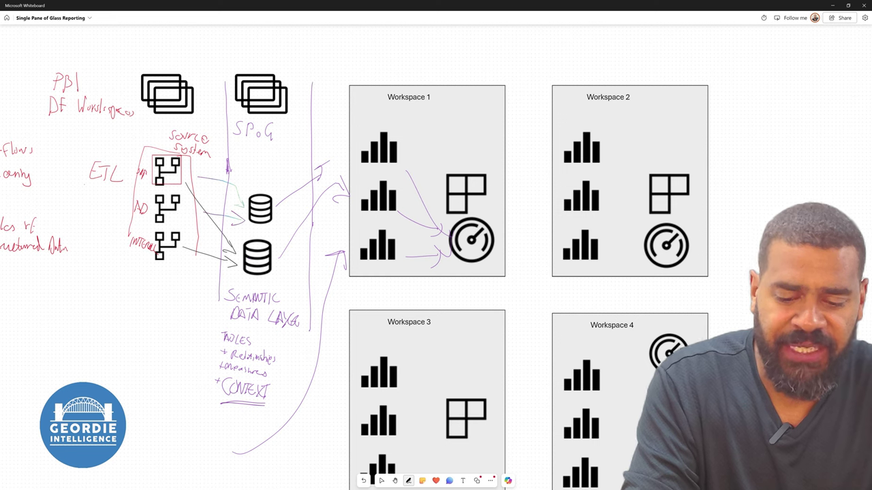
mouse_move(441, 184)
left_mouse_down()
mouse_move(436, 220)
mouse_move(453, 230)
left_mouse_up()
mouse_move(403, 250)
left_mouse_down()
mouse_move(446, 208)
mouse_move(447, 223)
left_mouse_up()
left_click_drag(406, 202, 436, 204)
left_click_drag(402, 151, 428, 172)
Step: Undo the seven messy pen strokes
left_click(382, 481)
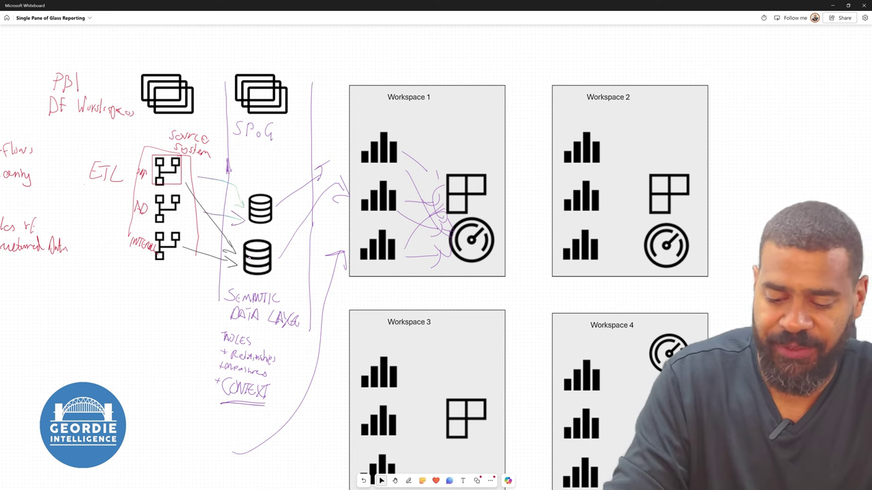
left_click(363, 481)
left_click(363, 480)
left_click(363, 481)
left_click(363, 481)
left_click(363, 481)
left_click(363, 481)
left_click(363, 481)
left_click(363, 481)
left_click(363, 480)
left_click(363, 481)
left_click(363, 480)
Step: Redraw arrows from the top, middle and bottom charts to the grid icon, plus a curved arrow by the gauge
left_click(408, 480)
left_click_drag(403, 152, 440, 172)
left_click_drag(400, 209, 435, 203)
left_click_drag(423, 197, 436, 203)
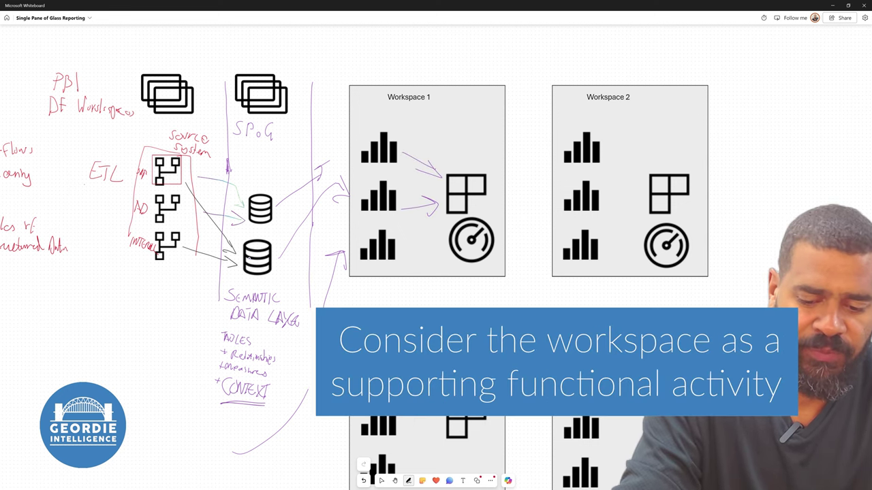
left_click_drag(397, 252, 425, 231)
mouse_move(414, 225)
left_mouse_down()
mouse_move(429, 227)
mouse_move(429, 240)
left_mouse_up()
left_click_drag(498, 186, 513, 245)
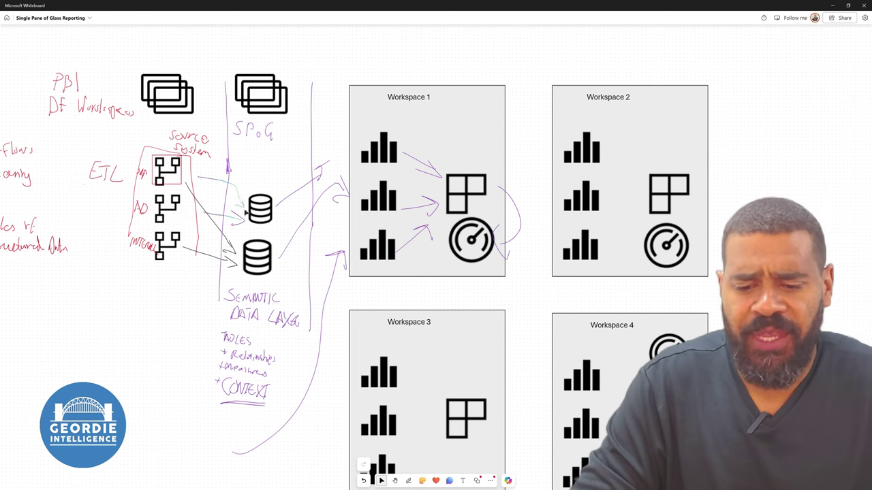
Step: Append '- SLT' to the Workspace 1 title and '- UK Team' to Workspace 2
double_click(426, 97)
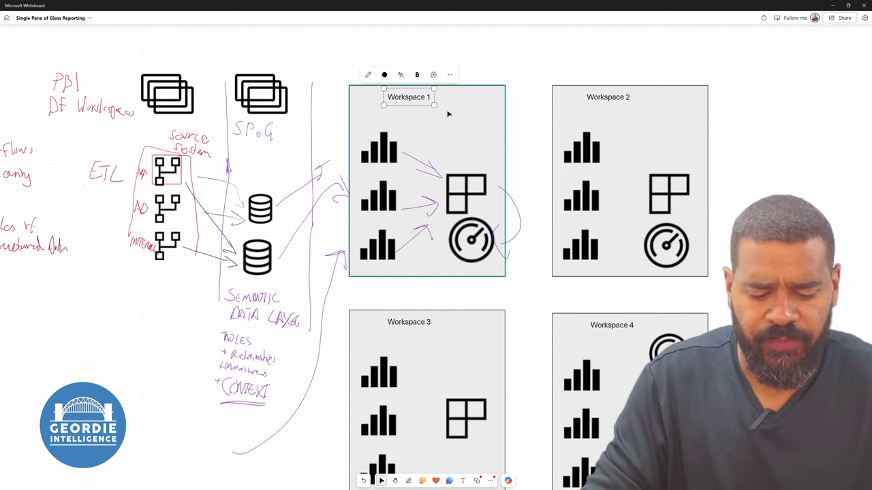
type("-")
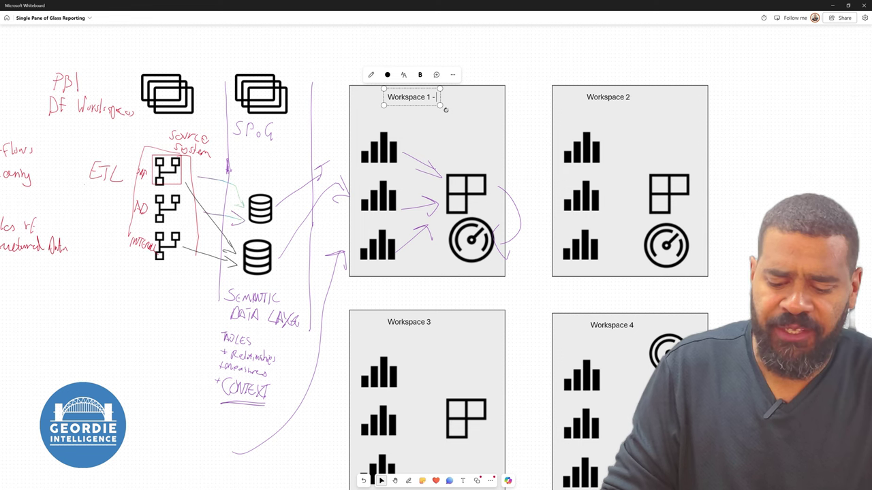
type(" SLT")
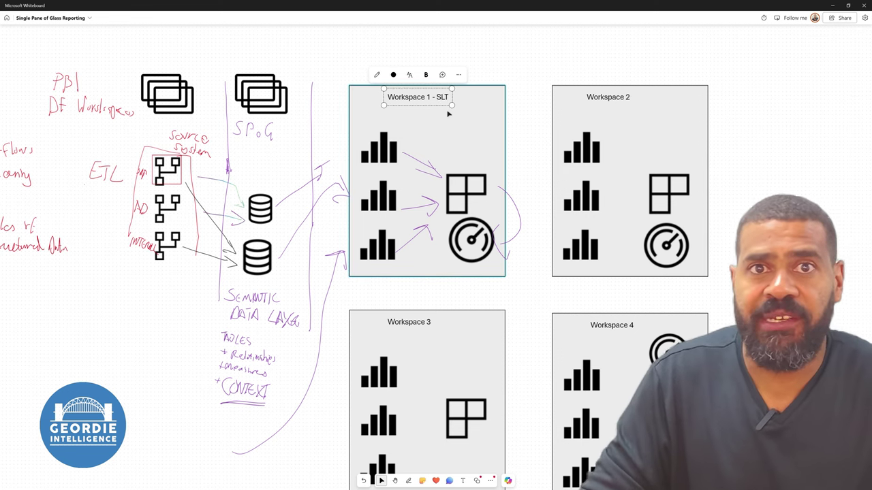
double_click(608, 97)
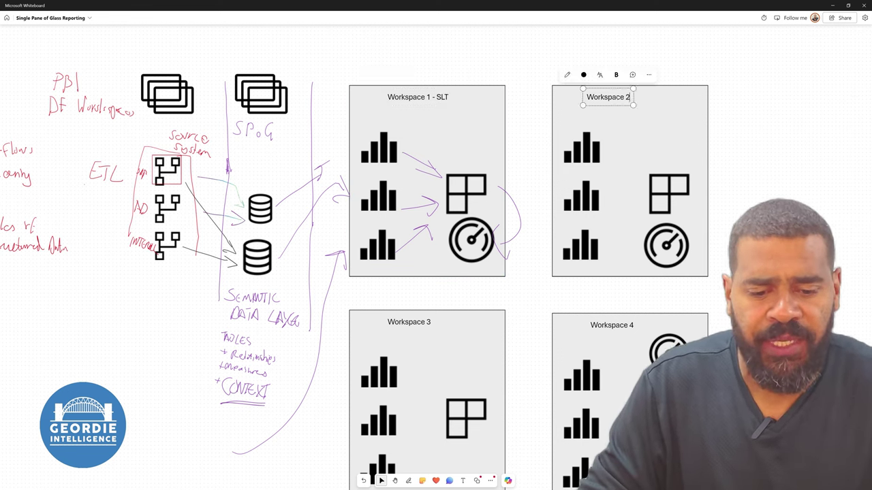
type("- ")
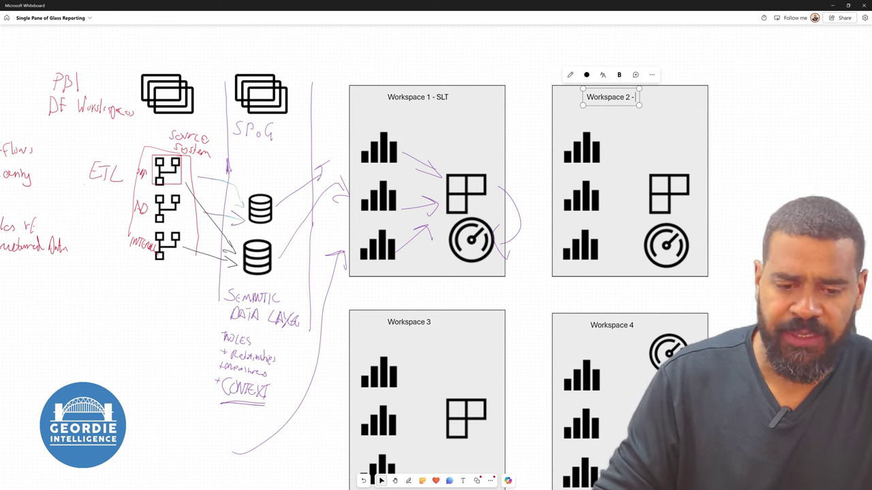
type("Co")
key("BackSpace")
key("BackSpace")
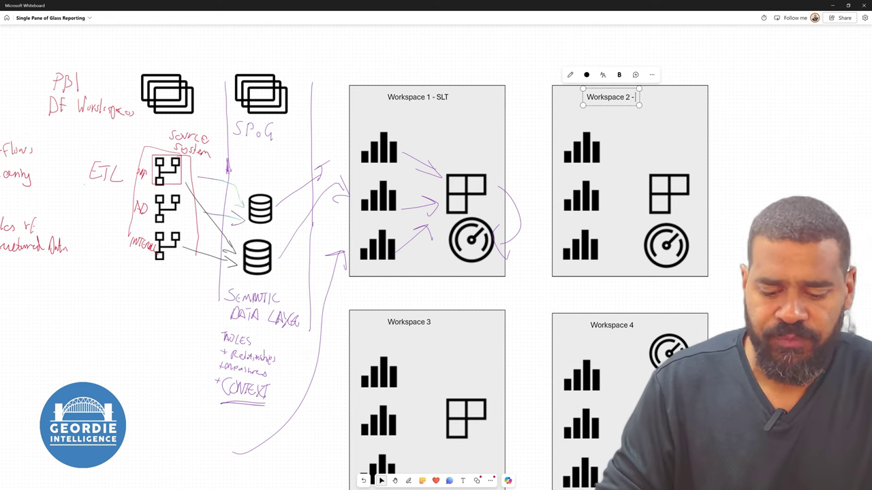
type("UK Team")
Step: Append '- US Team' to the Workspace 3 title and '- Manufacturing' to Workspace 4
left_click(430, 324)
scroll(433, 322, "up", 3)
left_click(437, 324)
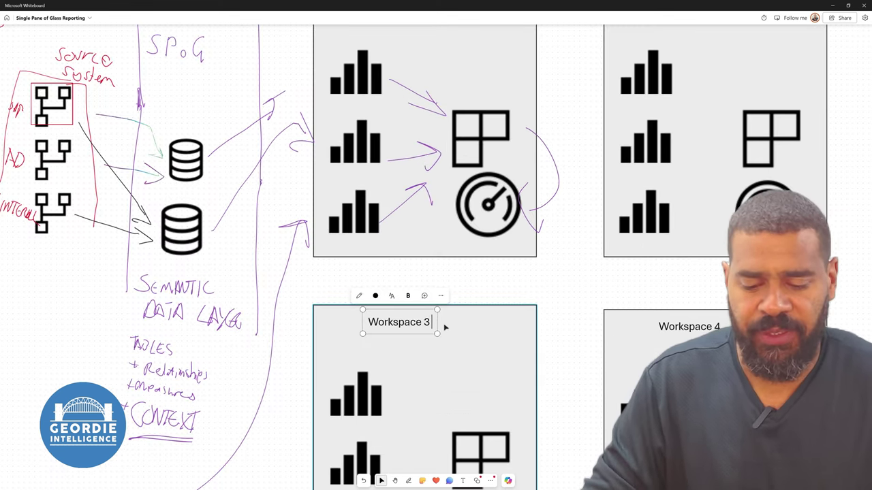
type("- ")
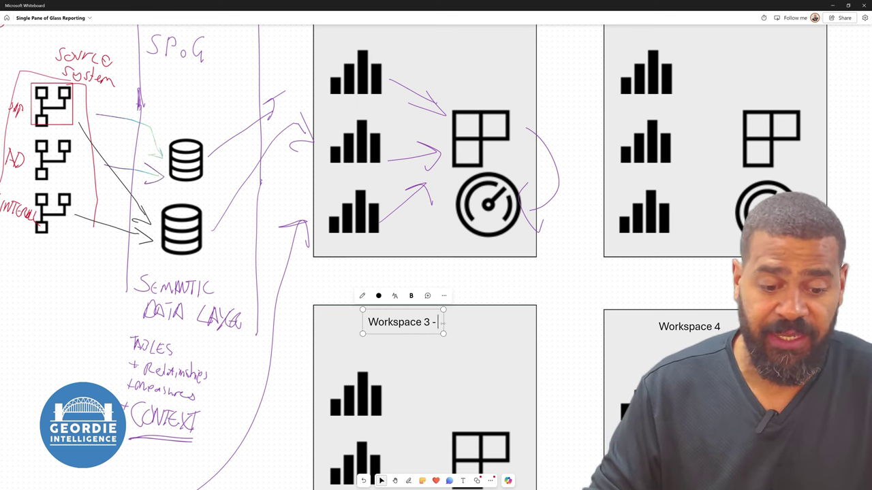
type("US Team")
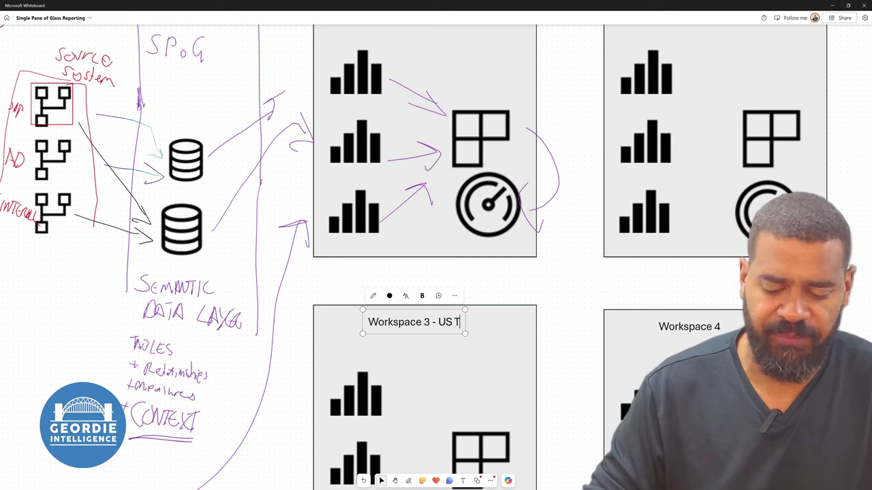
left_click(701, 333)
type("- Fa")
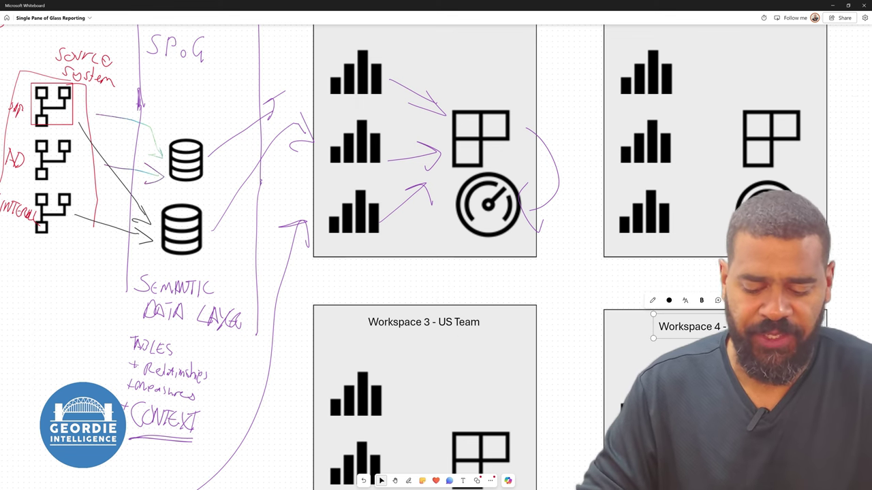
key("BackSpace")
key("BackSpace")
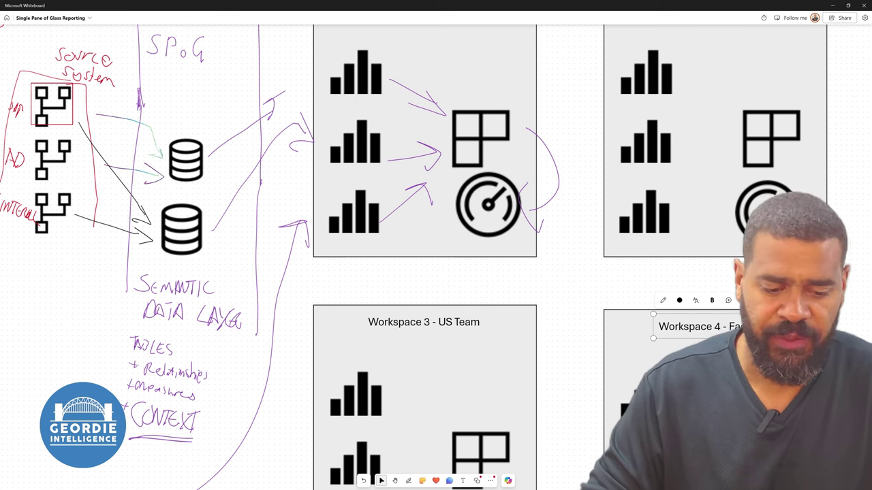
type("Ma")
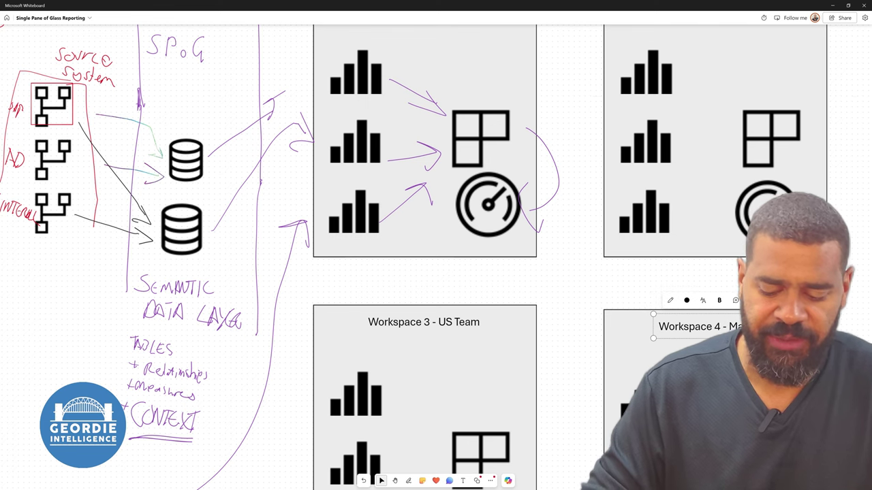
type("nufact")
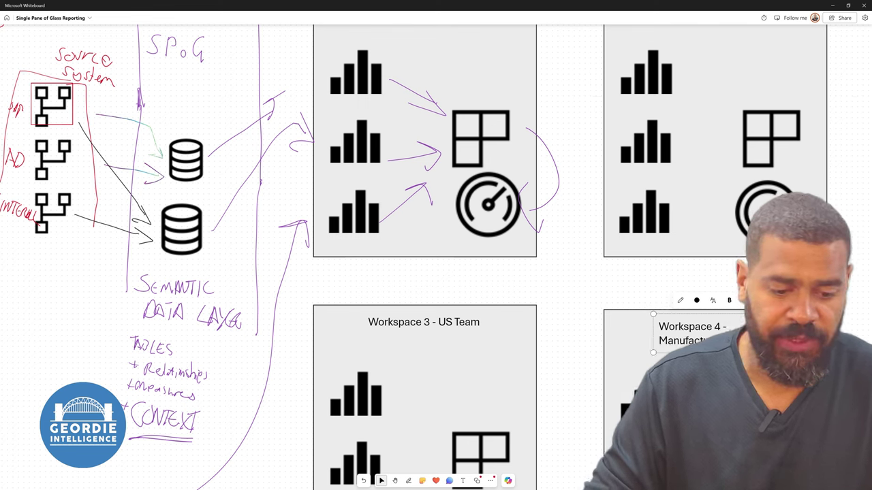
key("Escape")
scroll(435, 251, "down", 5)
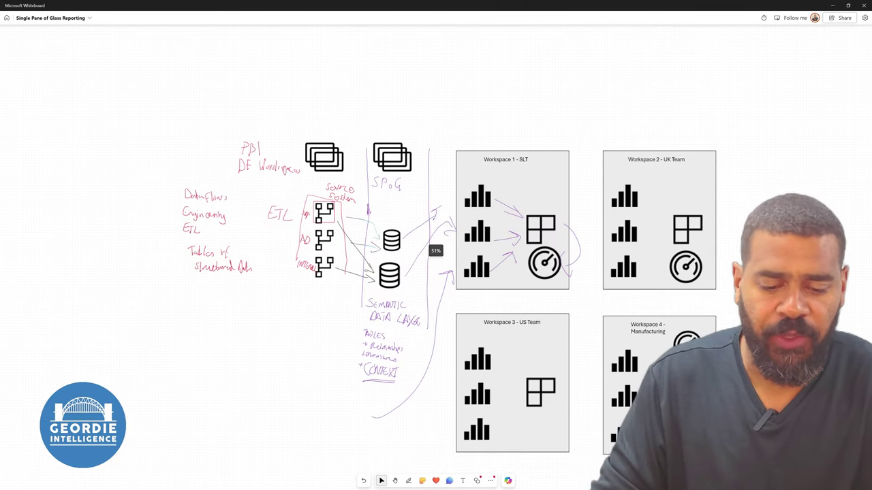
scroll(436, 250, "up", 4)
left_click_drag(436, 250, 385, 230)
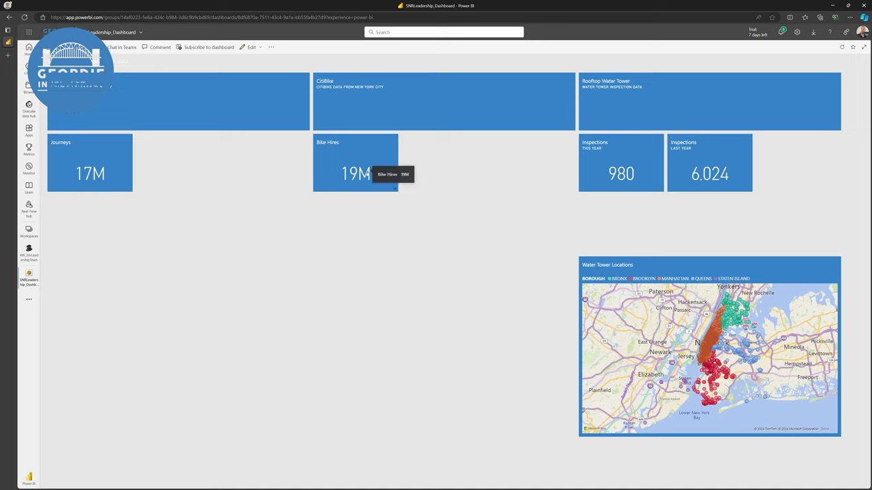
Step: Open the Bikes-TopLevel report behind the Bike Hires figure and review it
left_click(355, 173)
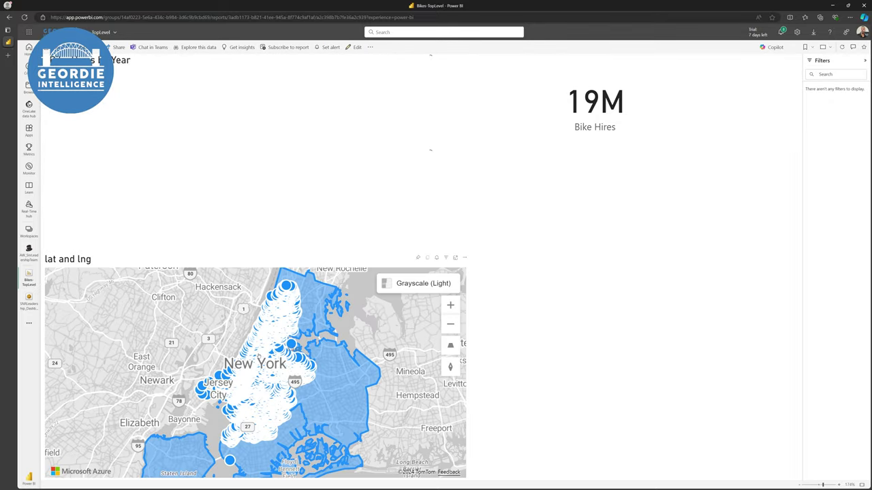
scroll(239, 397, "up", 2)
scroll(304, 374, "down", 2)
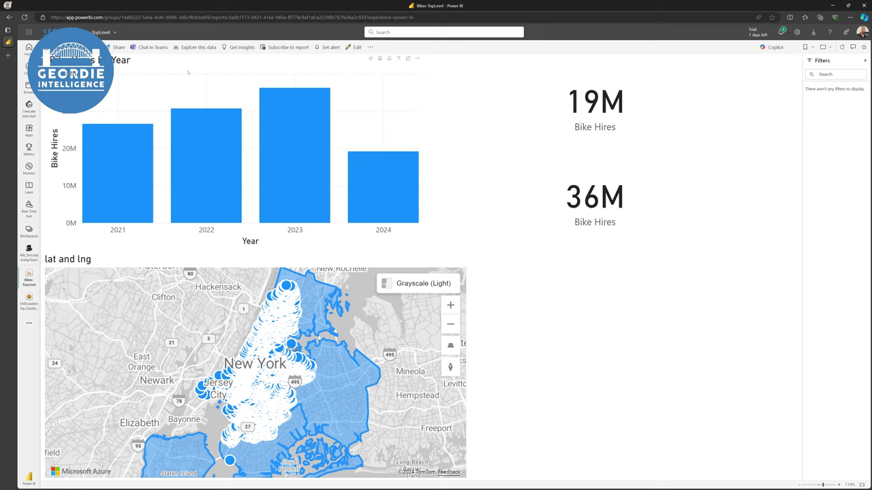
mouse_move(286, 175)
Step: Go to the AW_SnrLeadershipTeam workspace and open the SNRLeadership_Dashboard
left_click(28, 251)
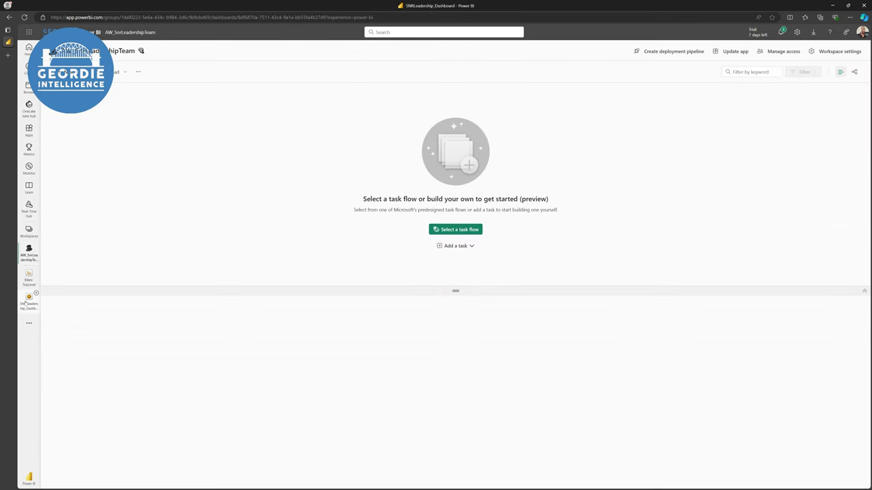
left_click(253, 315)
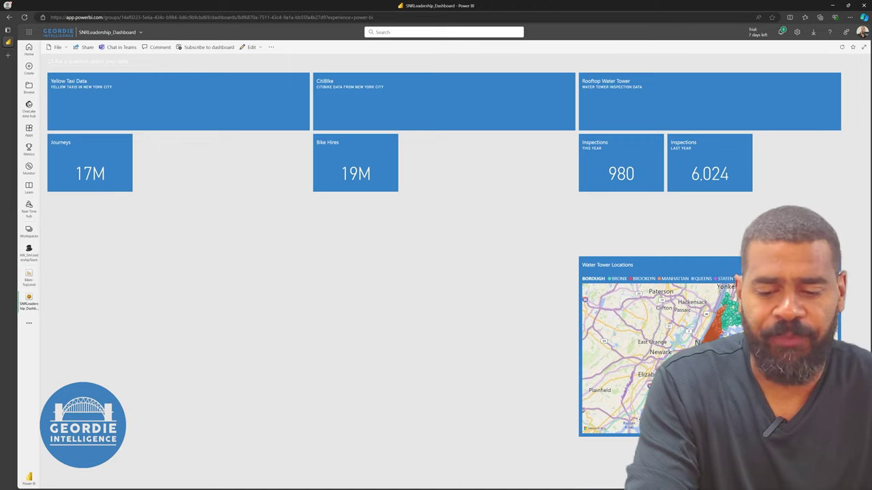
Step: Open the Bikes-TopLevel report from the Bike Hires figure and cross-filter it to 2024
left_click(349, 167)
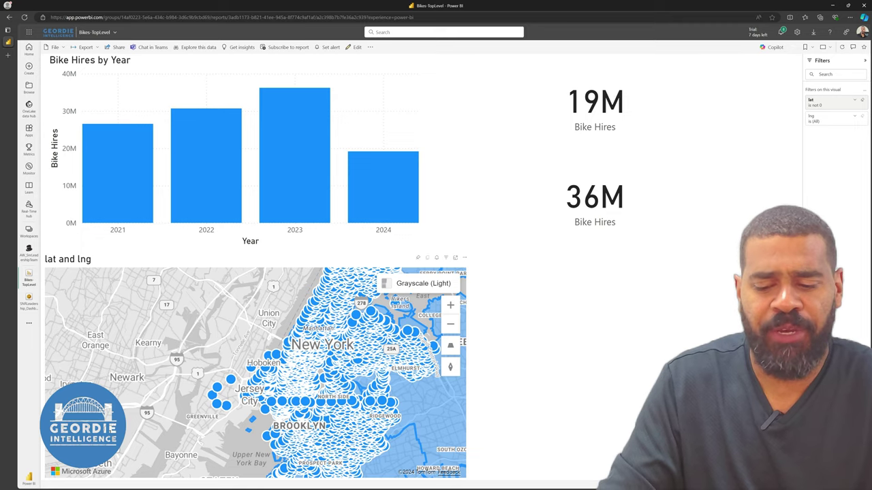
scroll(214, 395, "up", 5)
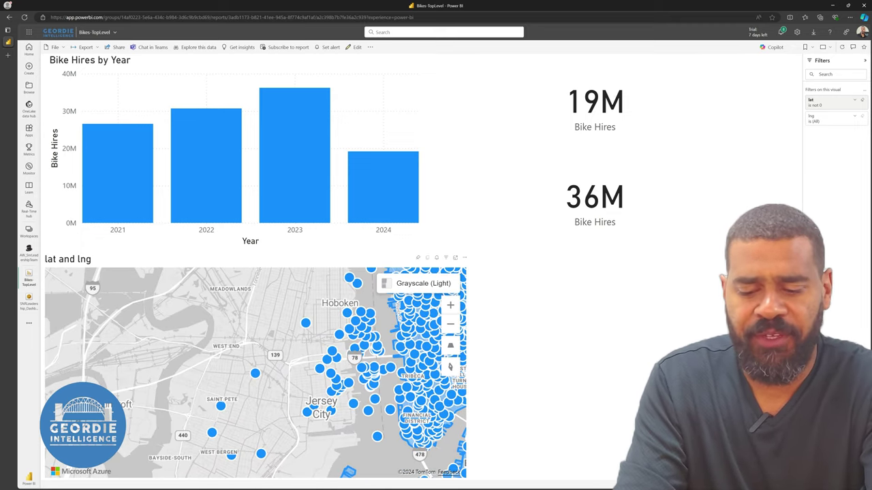
scroll(214, 396, "down", 2)
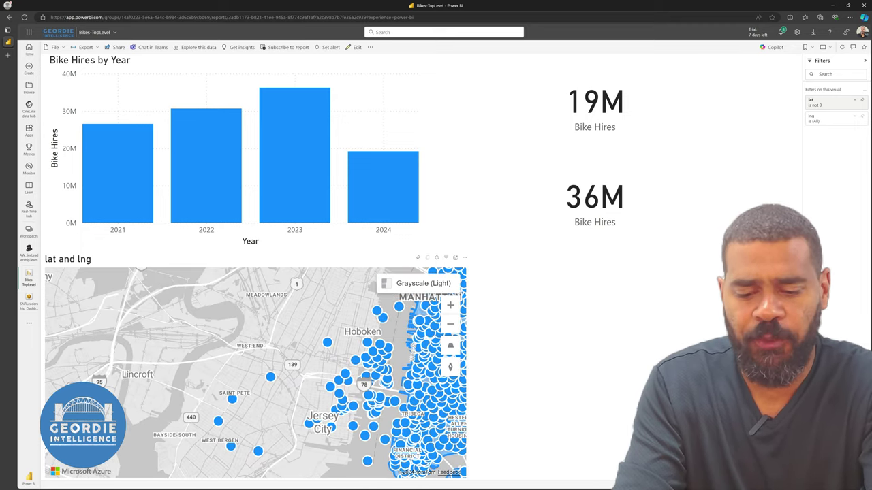
scroll(255, 373, "down", 3)
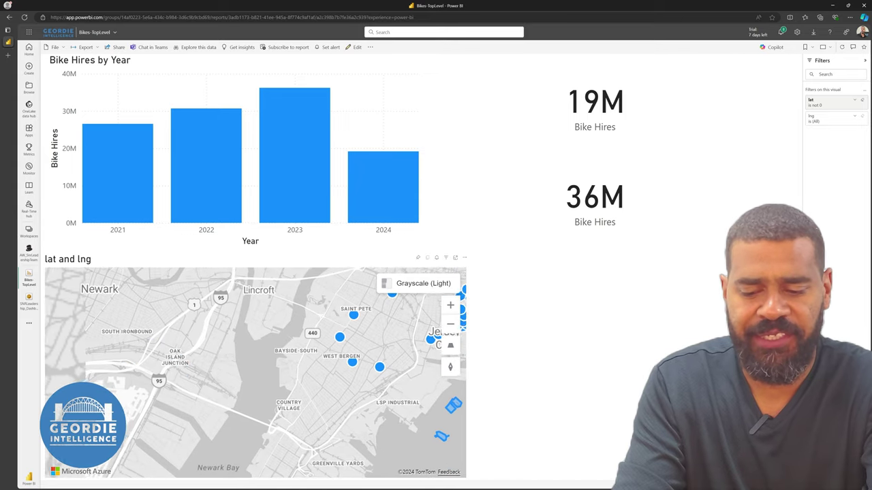
scroll(255, 374, "down", 4)
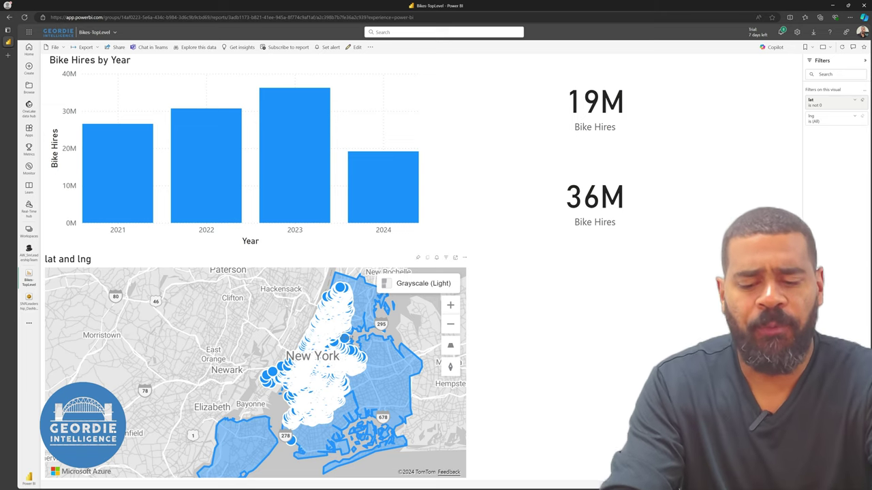
scroll(255, 373, "up", 4)
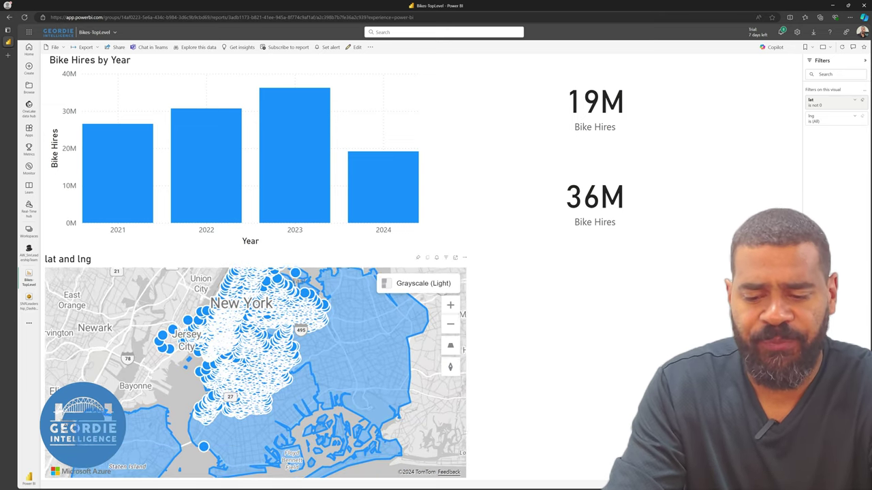
left_click(382, 184)
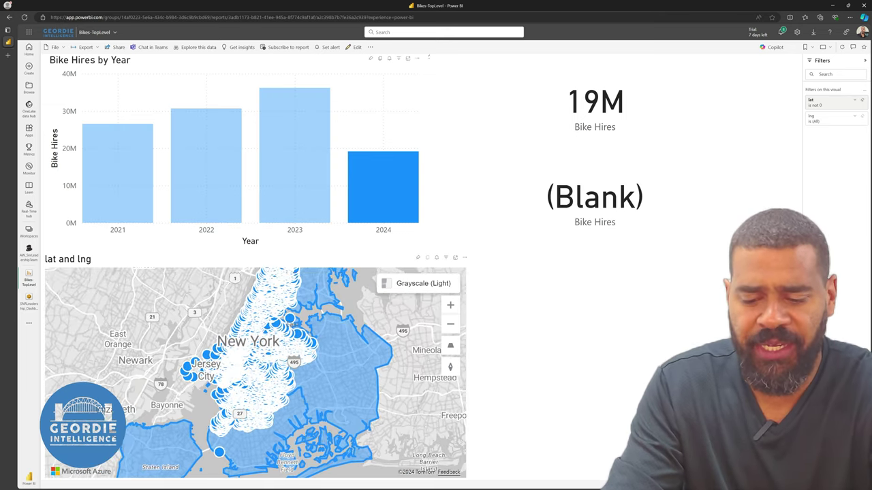
scroll(266, 345, "up", 3)
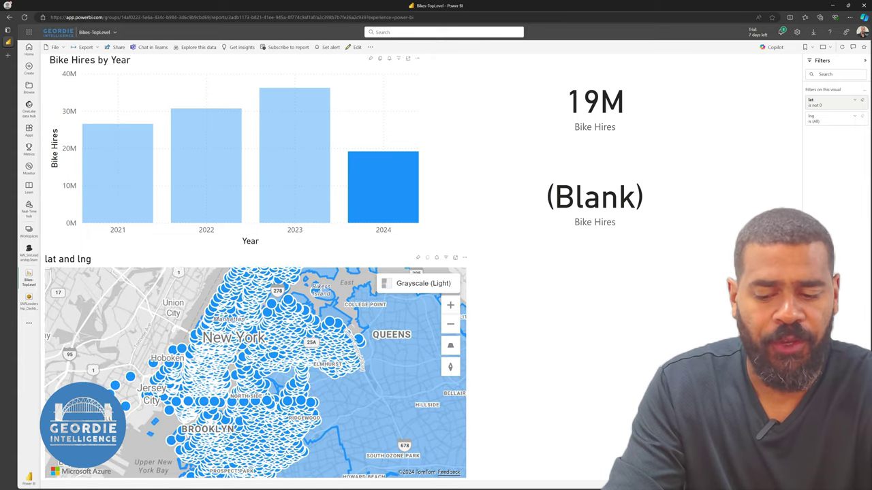
scroll(265, 381, "up", 2)
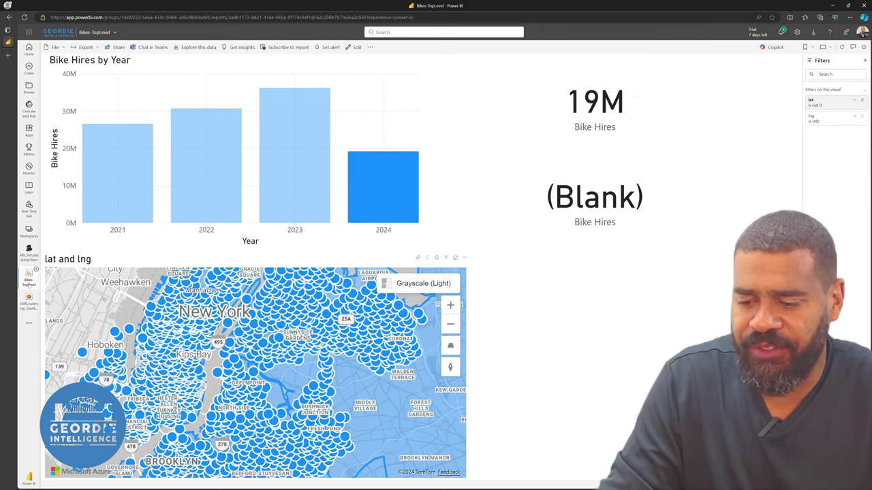
Step: Open Water-TopLevel from the Water Tower Locations tile, inspect a map point, then reopen Bikes-TopLevel
left_click(29, 299)
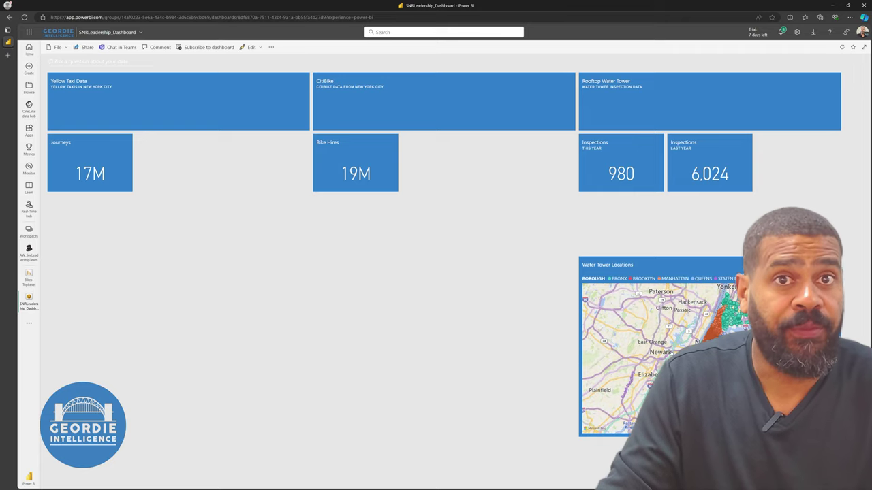
left_click(643, 341)
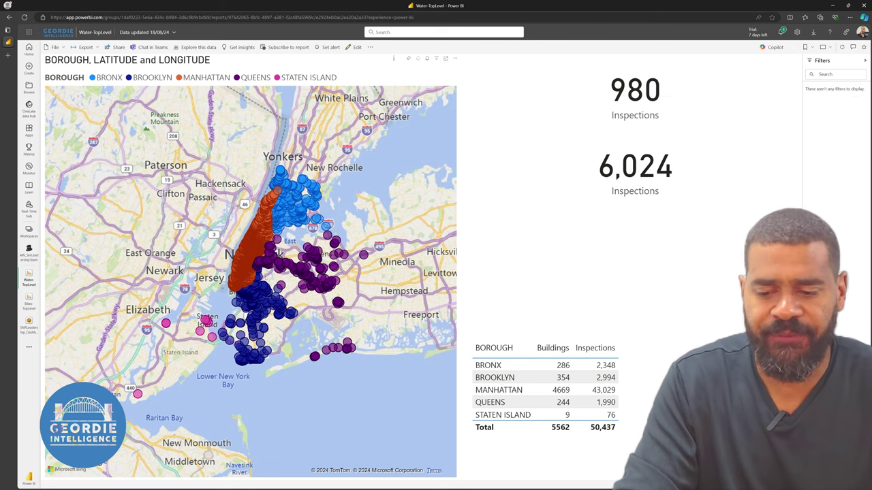
mouse_move(253, 292)
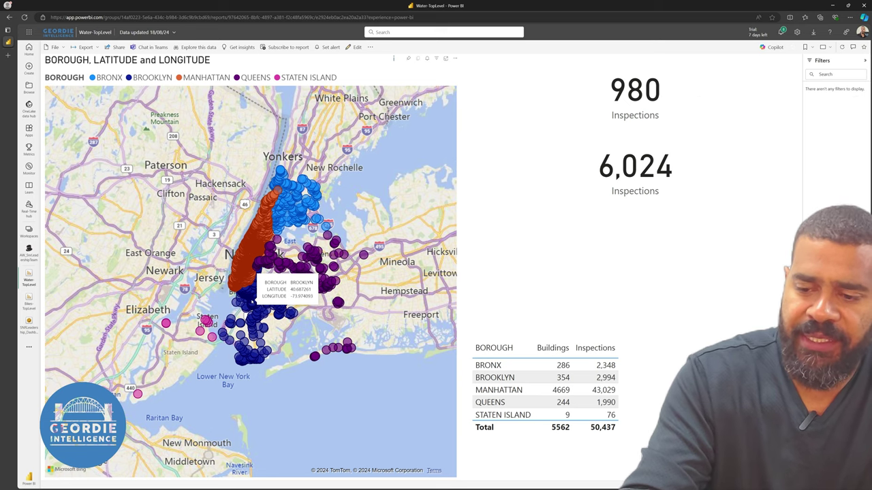
left_click(29, 252)
left_click(29, 301)
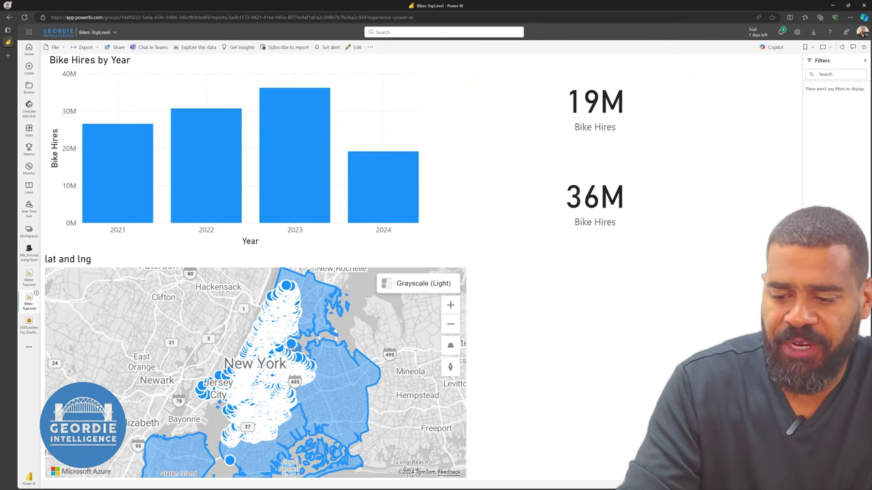
Step: Browse Workspaces to DFWS_NYC_Bike and open its NYC-GeoStations dataflow
left_click(29, 231)
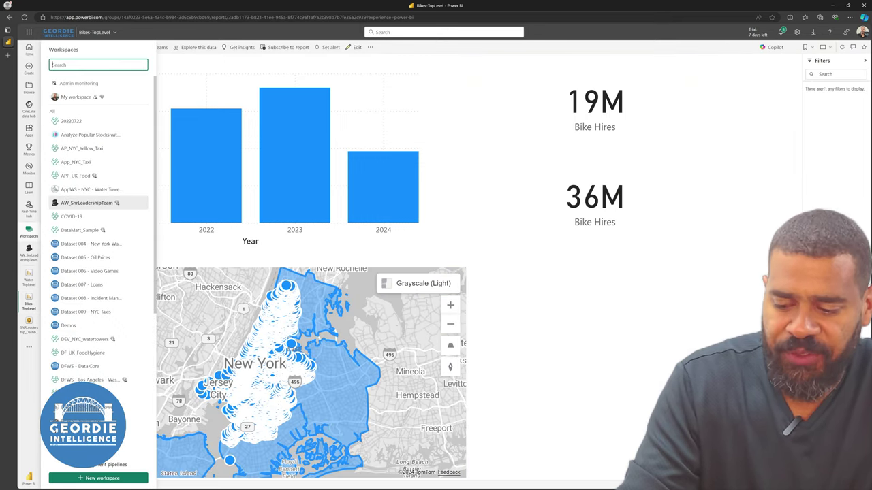
left_click(85, 393)
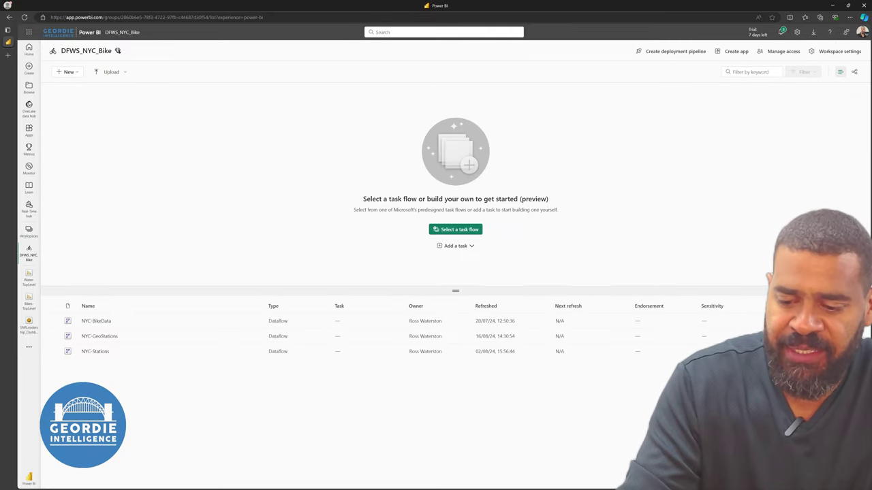
left_click(100, 335)
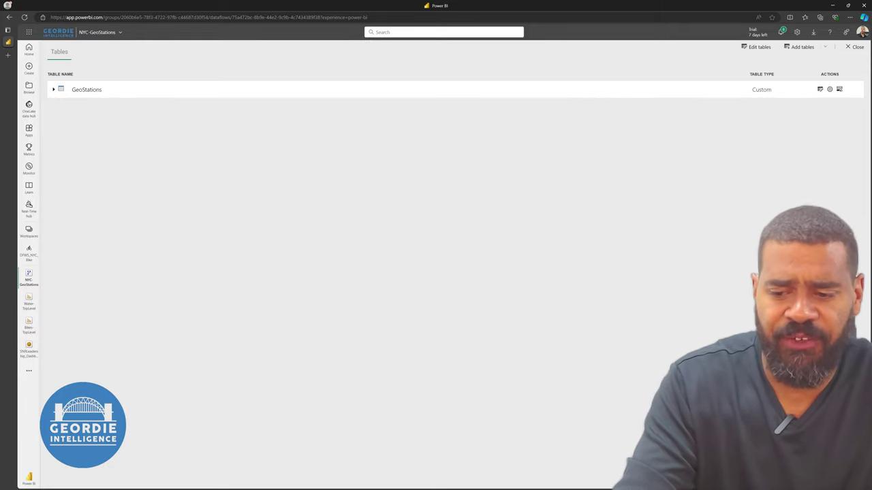
Step: Expand the GeoStations table to list its 15 columns, such as lat, lon and postcode
left_click(54, 89)
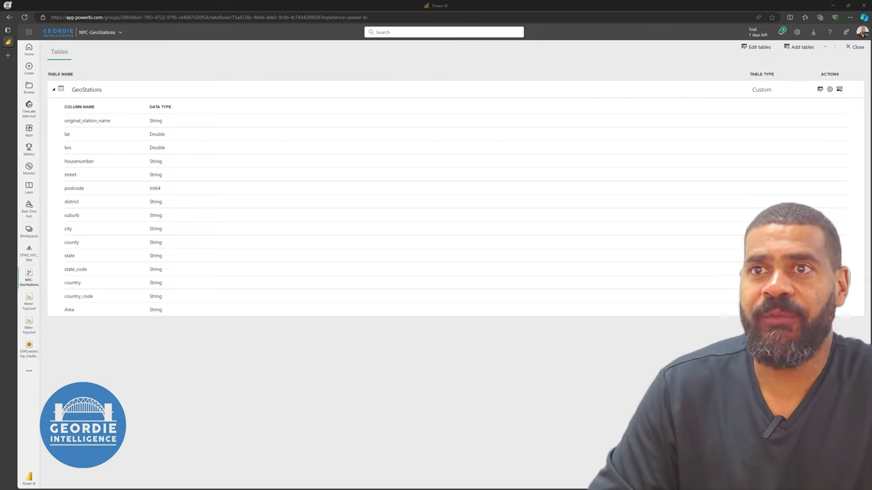
Step: Switch back to Whiteboard and scroll to the left side of the Single Pane of Glass diagram
key("alt+Tab")
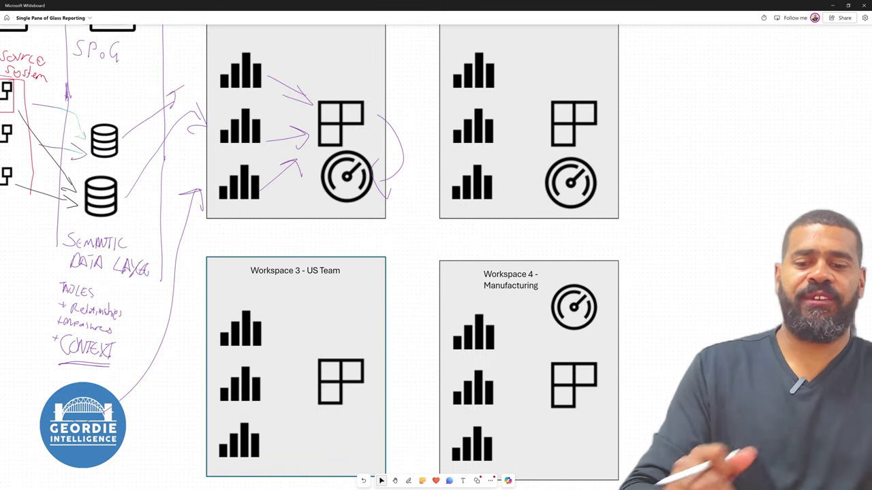
scroll(436, 259, "left", 3)
scroll(436, 272, "left", 3)
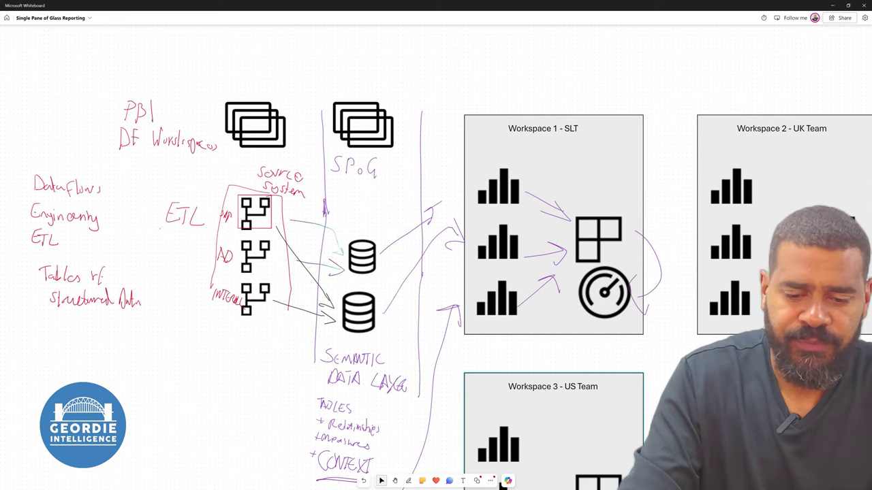
scroll(436, 287, "right", 2)
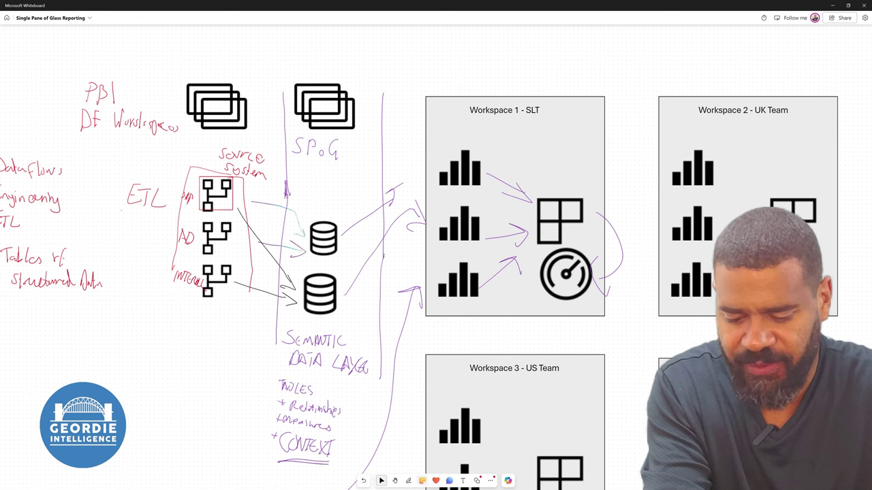
Step: Mark Workspace 1's top bar chart, the upper database and the top flow icon with a widened yellow highlighter
left_click(408, 481)
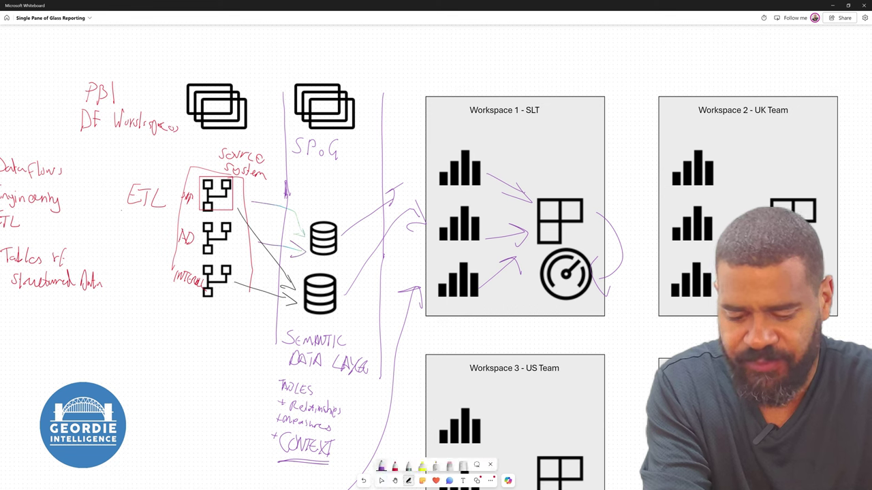
left_click(422, 466)
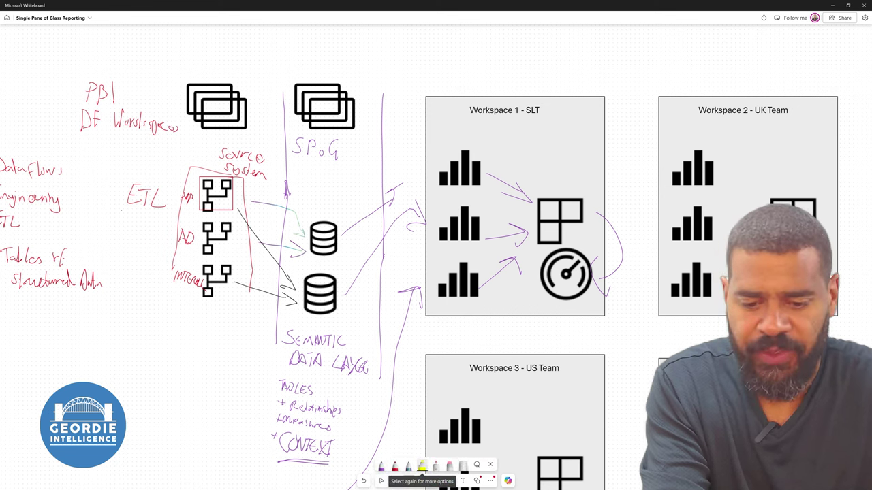
mouse_move(466, 151)
left_mouse_down()
mouse_move(476, 167)
mouse_move(446, 182)
mouse_move(455, 183)
mouse_move(457, 164)
mouse_move(452, 178)
left_mouse_up()
left_click(422, 466)
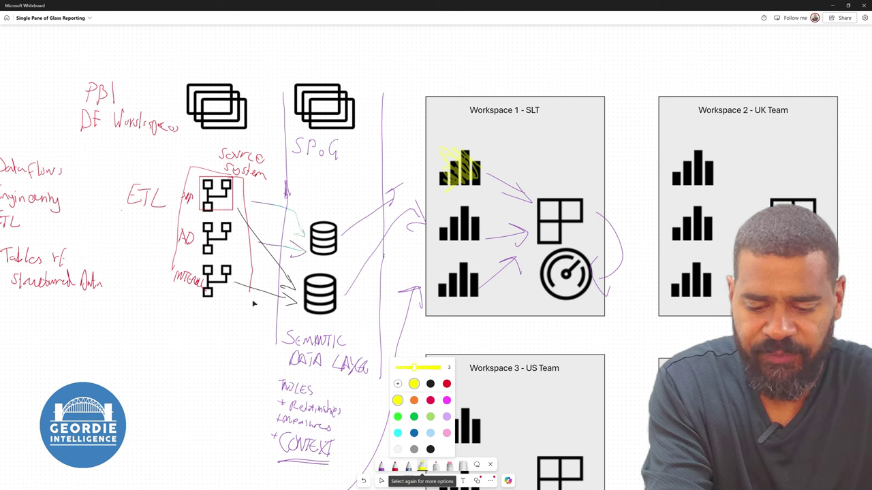
mouse_move(479, 163)
left_mouse_down()
mouse_move(463, 183)
mouse_move(441, 183)
left_mouse_up()
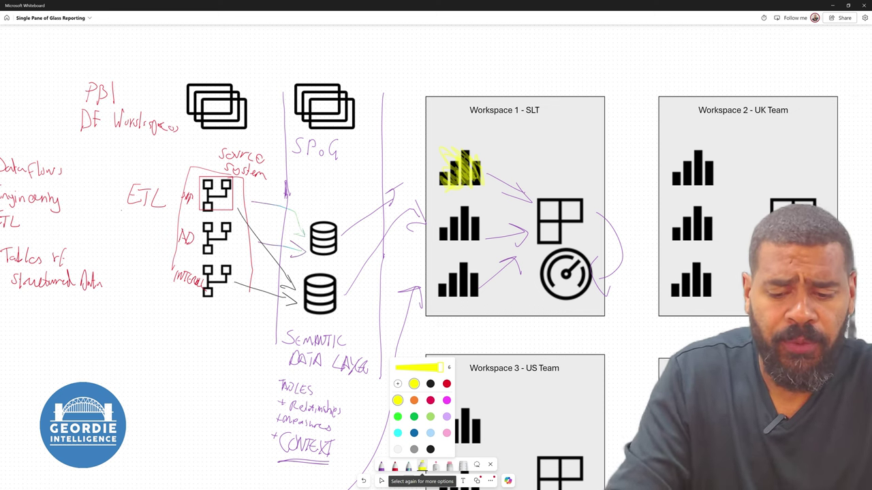
mouse_move(337, 225)
left_mouse_down()
mouse_move(325, 230)
mouse_move(333, 239)
mouse_move(317, 258)
mouse_move(310, 251)
mouse_move(320, 236)
left_mouse_up()
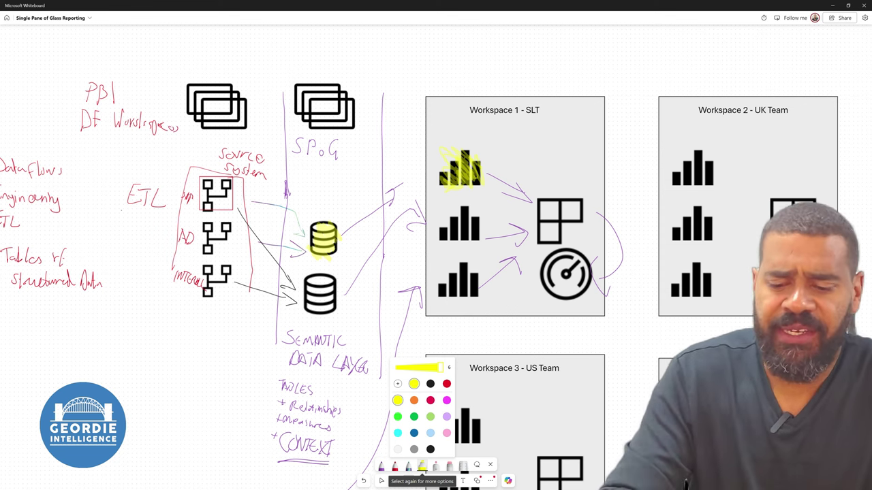
left_click_drag(251, 297, 252, 303)
left_click_drag(200, 207, 231, 180)
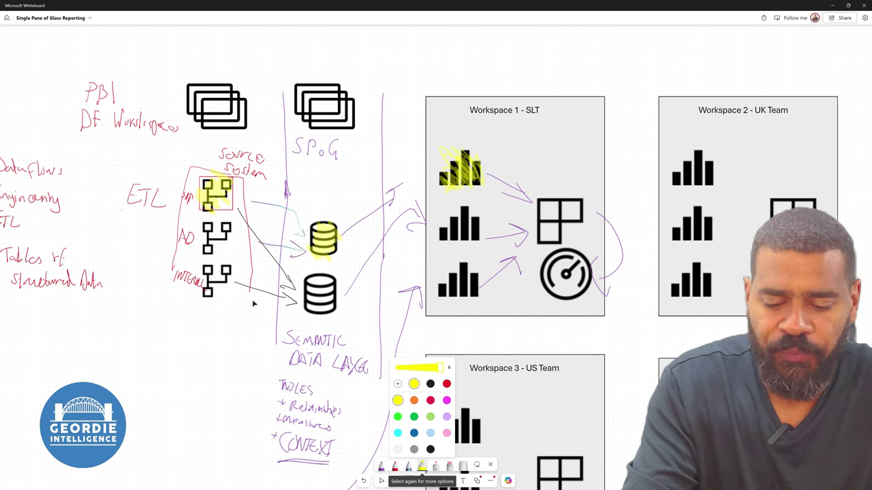
left_click(414, 417)
left_click(446, 383)
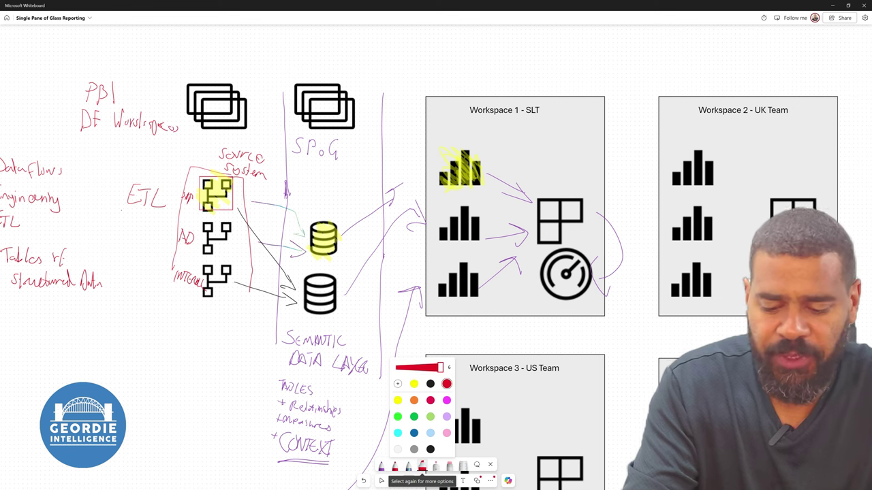
left_click(446, 399)
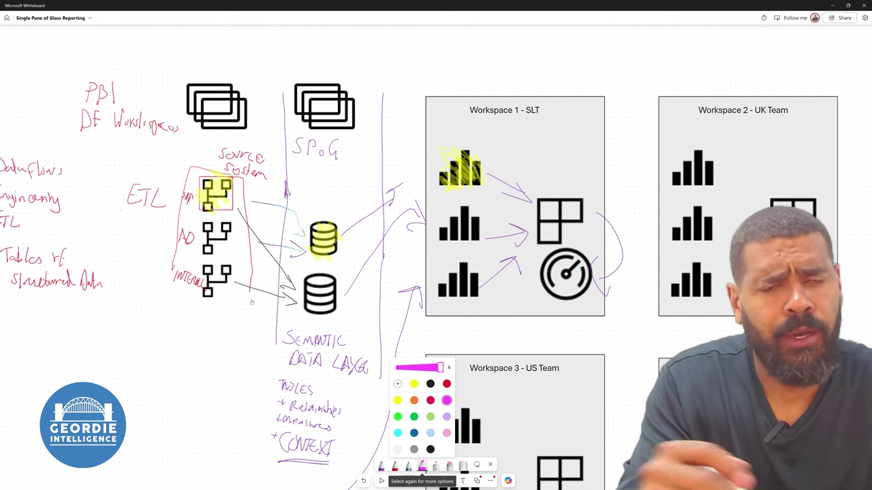
mouse_move(193, 282)
left_mouse_down()
mouse_move(213, 302)
mouse_move(205, 275)
left_mouse_up()
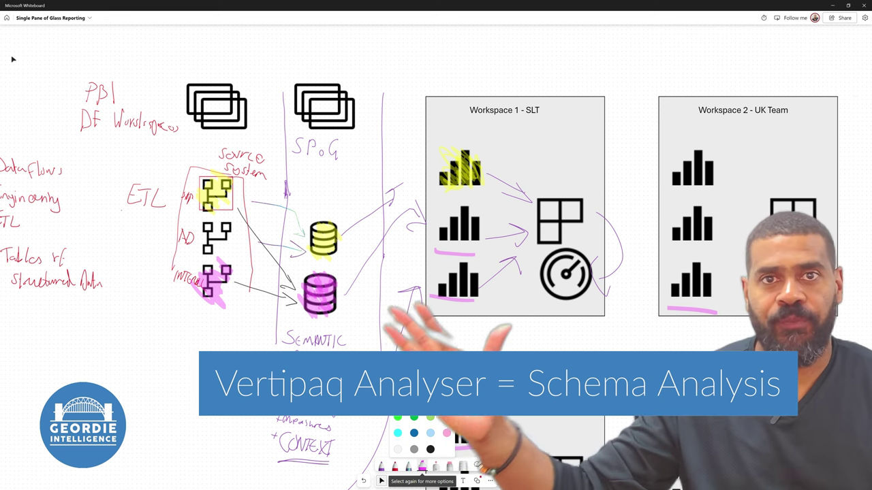
Step: Draw a pink oval beneath the INTEGRAL dataflow, left of the SEMANTIC DATA LAYER label
mouse_move(225, 323)
left_mouse_down()
mouse_move(198, 320)
mouse_move(239, 325)
mouse_move(194, 334)
left_mouse_up()
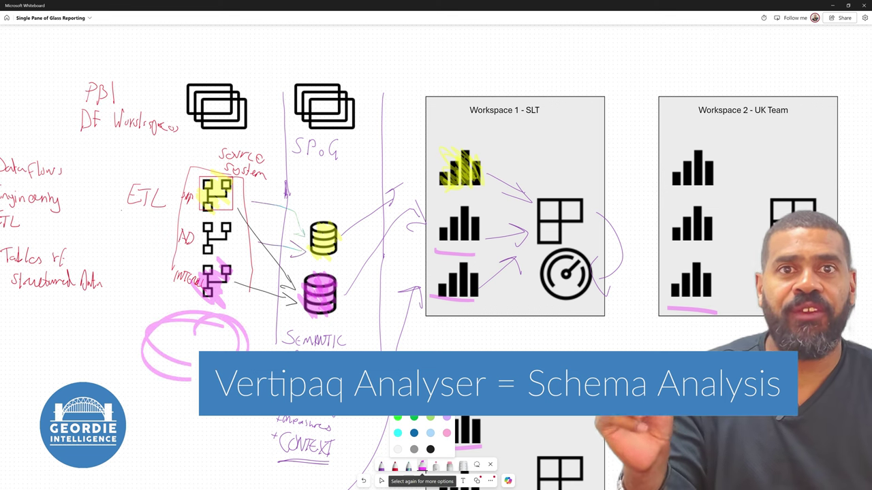